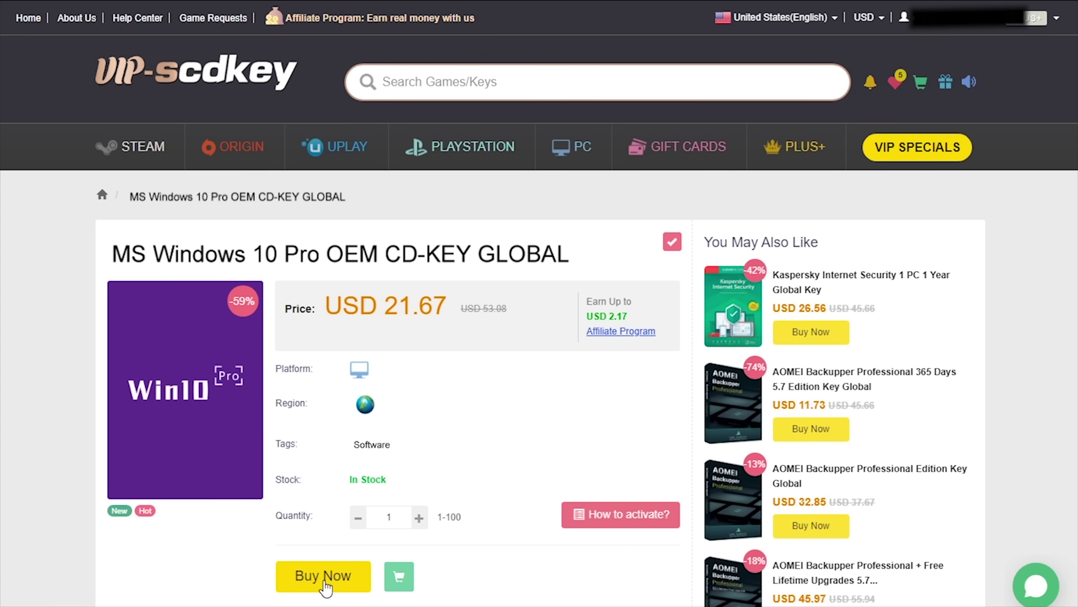
# - Buy the Windows 10 Pro OEM key and apply promo code CyberCPU for USD 16.25
pyautogui.click(324, 579)
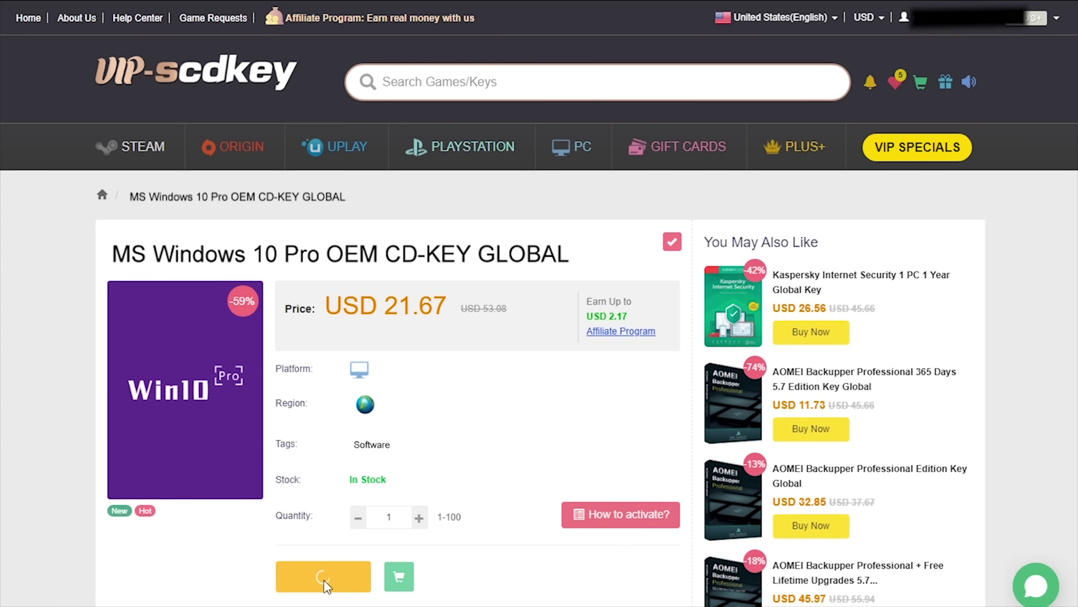
pyautogui.write('Cy')
pyautogui.write('berCPU')
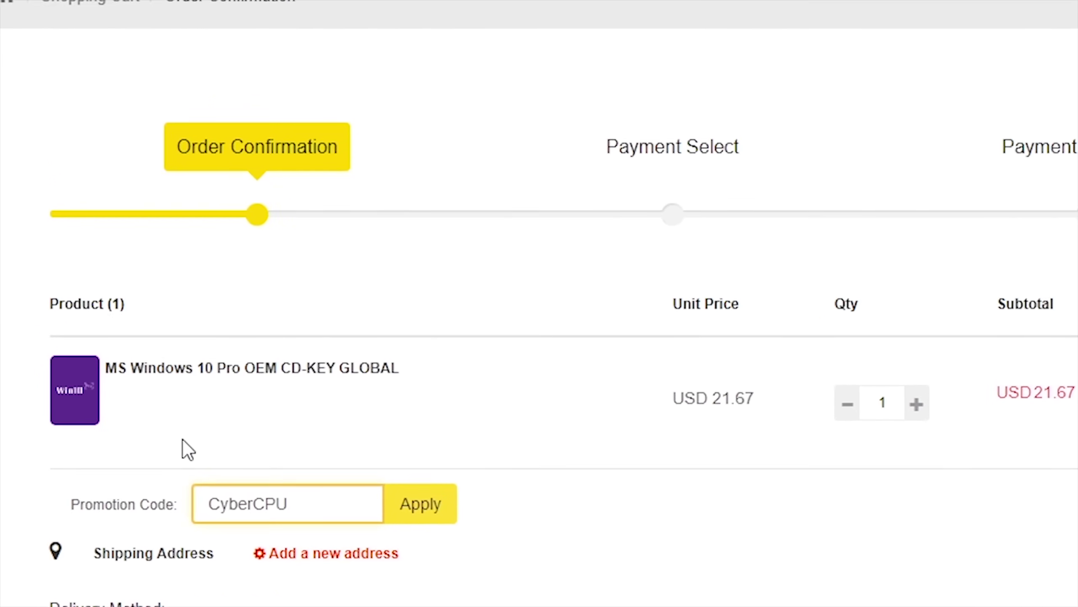
pyautogui.click(399, 503)
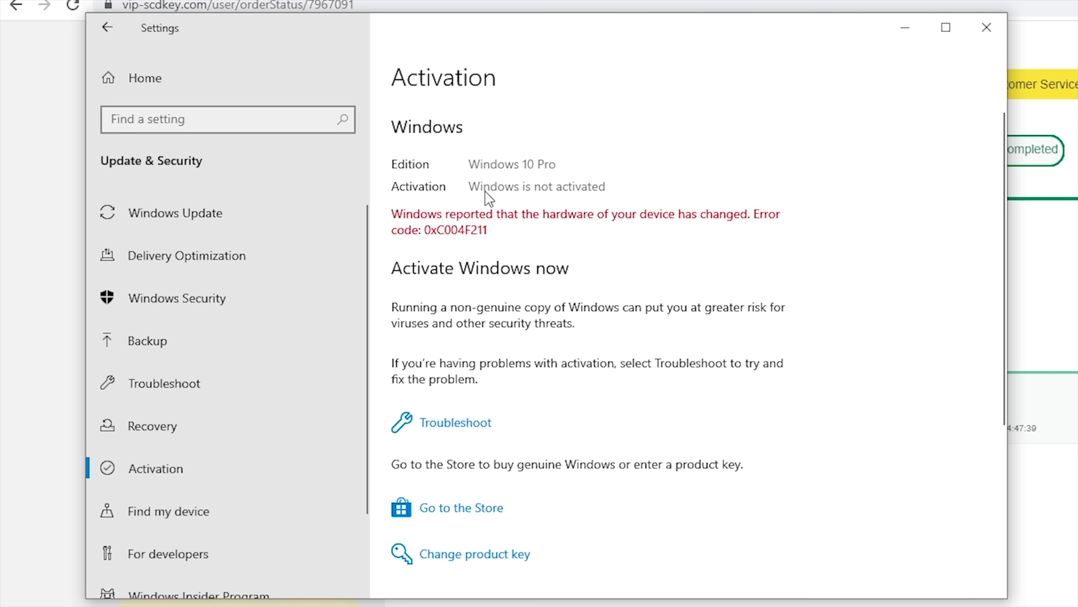
# - Paste the purchased key into Change product key and activate Windows 10 Pro
pyautogui.click(481, 560)
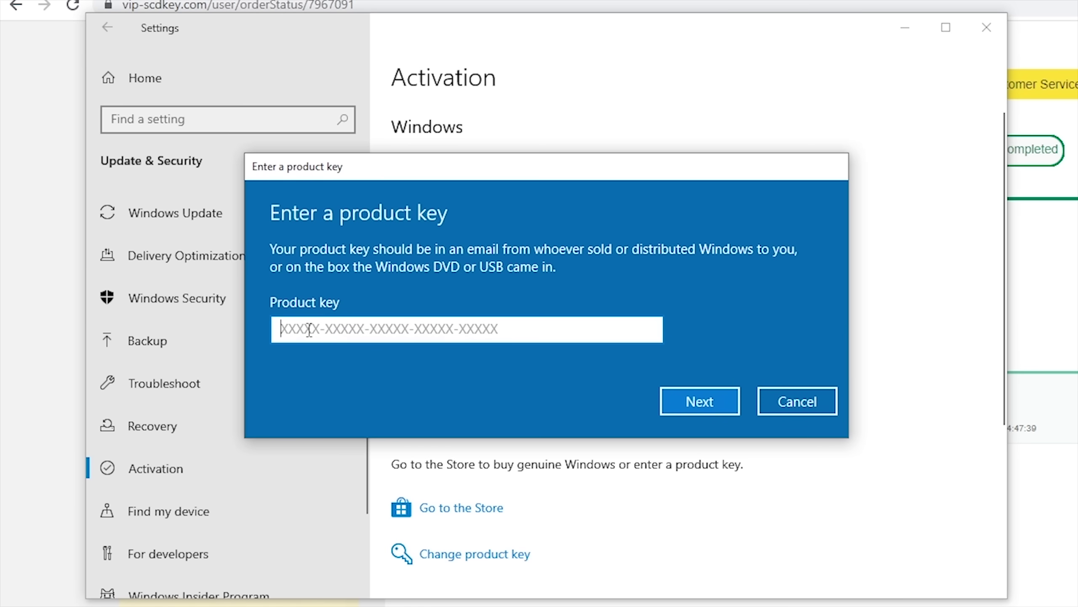
pyautogui.rightClick(308, 328)
pyautogui.click(342, 353)
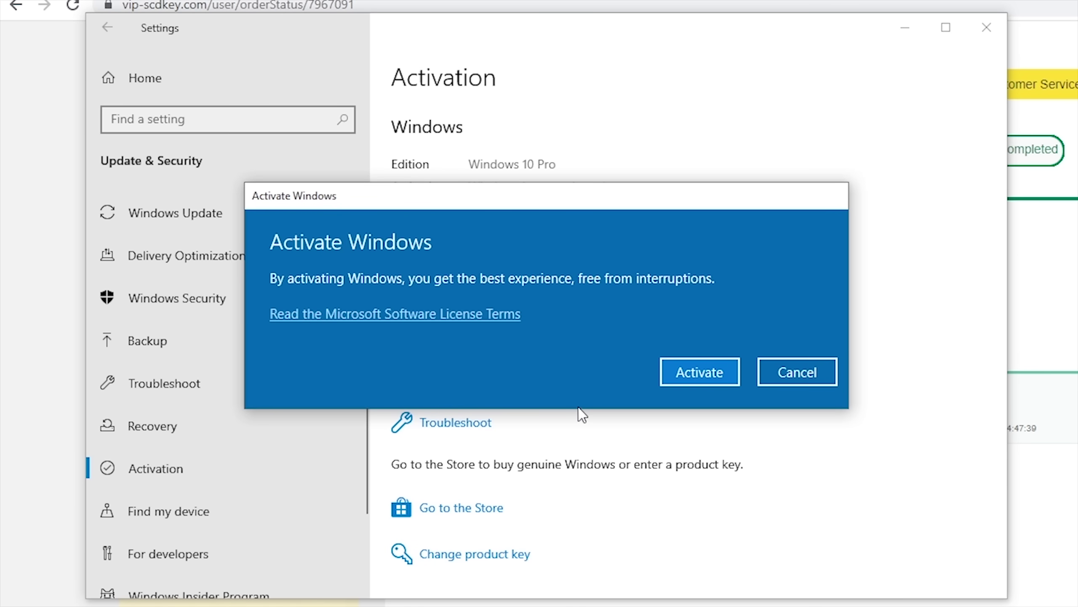
pyautogui.click(691, 365)
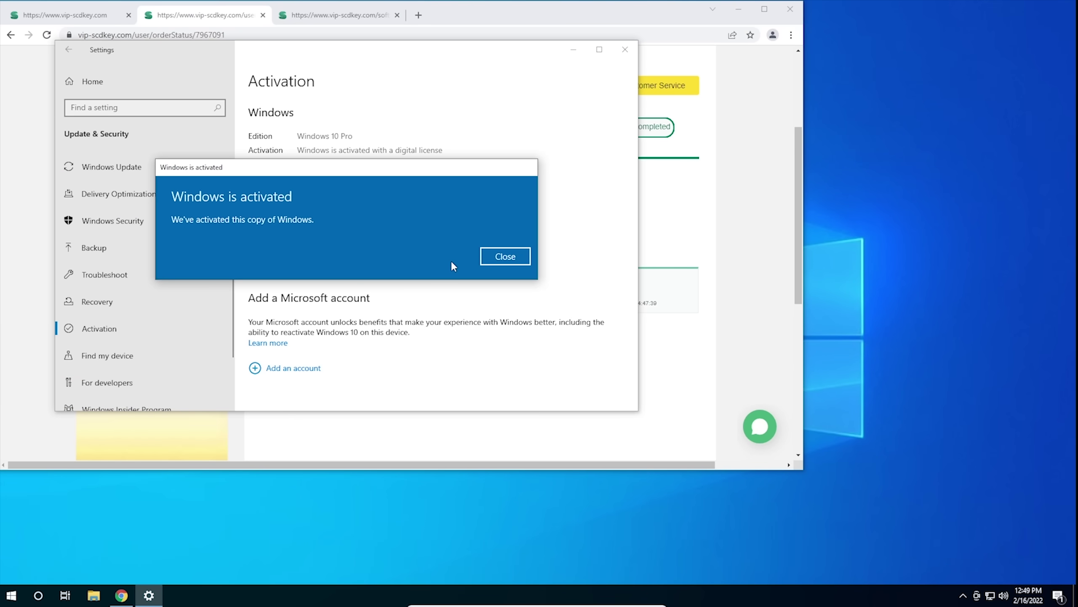
# - Dismiss the Windows activation success message
pyautogui.click(503, 260)
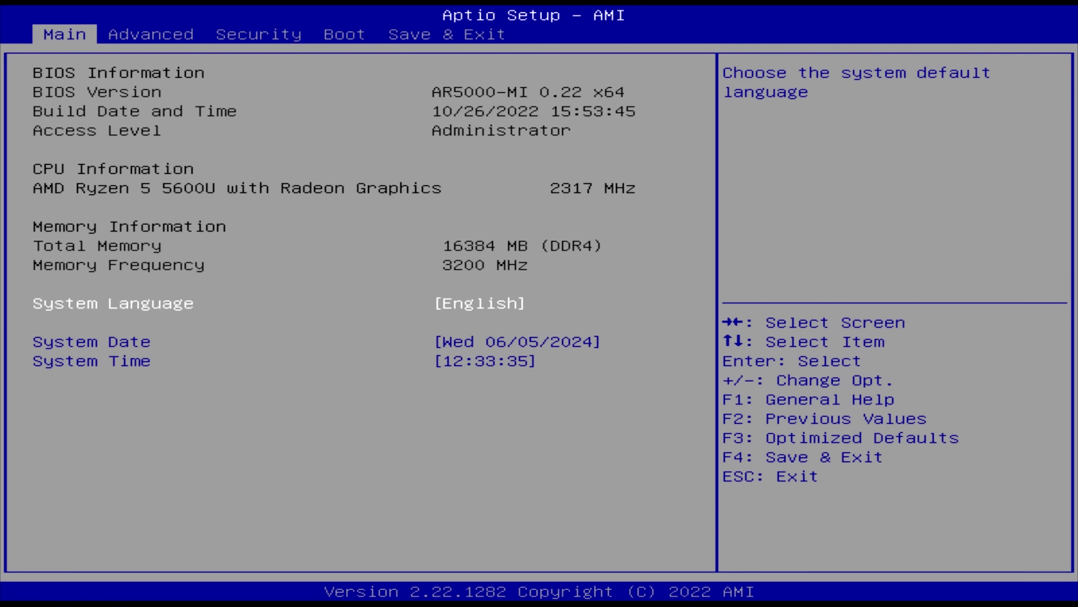
# - Switch to the Boot tab and browse the boot order, UEFI priorities and Setup Prompt Timeout
pyautogui.press('Right')
pyautogui.press('Right')
pyautogui.press('Right')
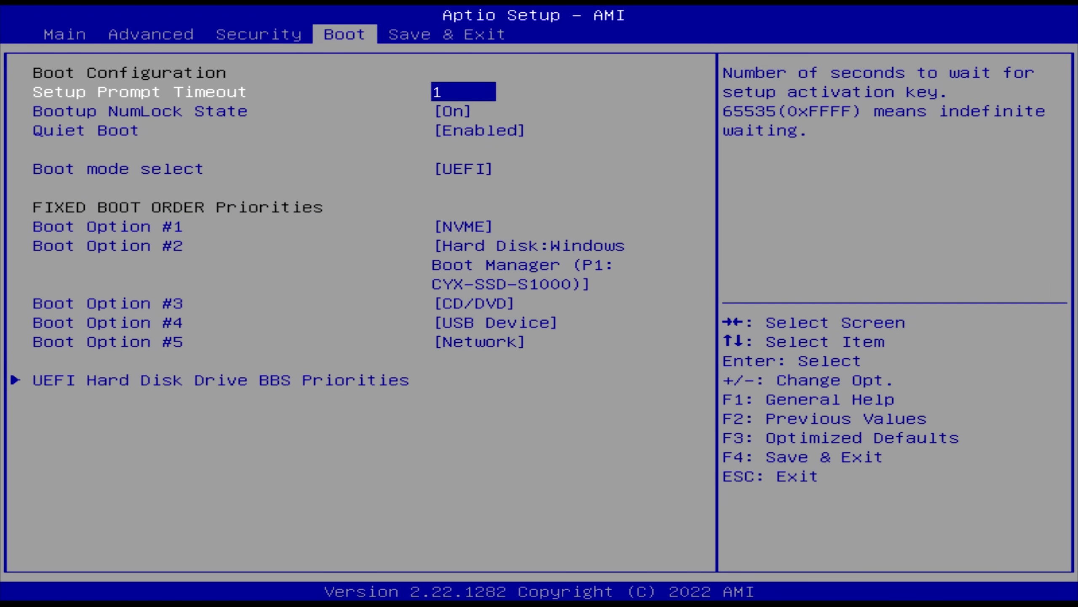
pyautogui.press('Down')
pyautogui.press('Down')
pyautogui.press('Down')
pyautogui.press('Down')
pyautogui.press('Down')
pyautogui.press('Down')
pyautogui.press('Down')
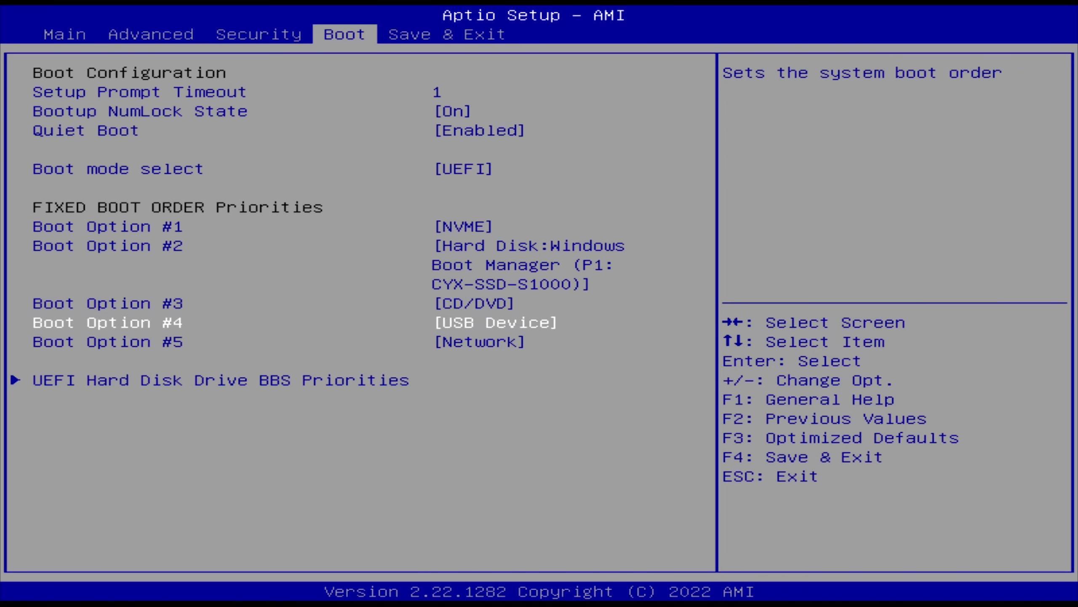
pyautogui.press('Down')
pyautogui.press('Down')
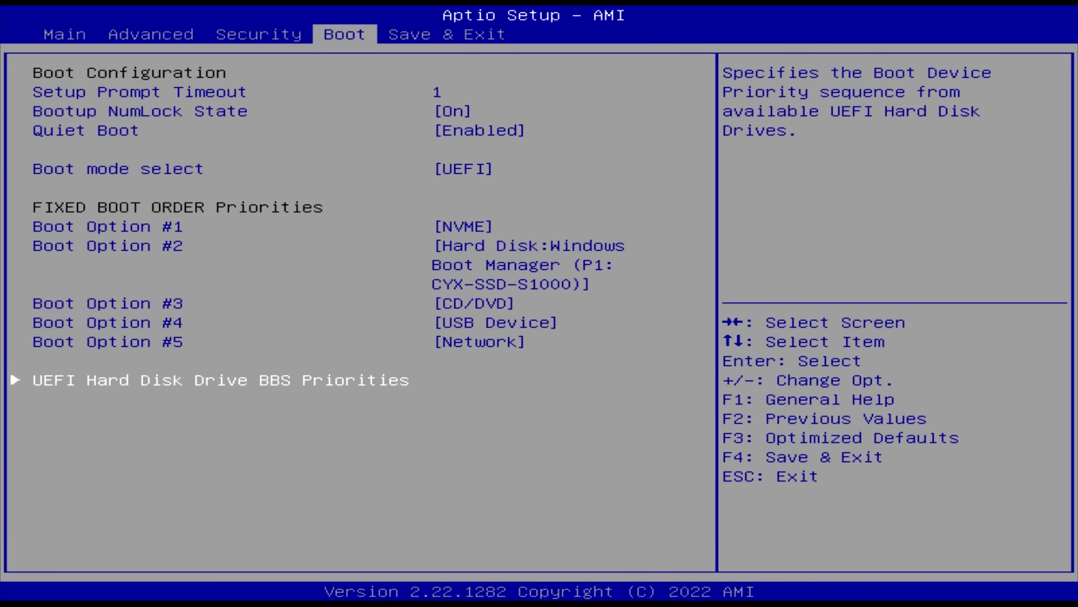
pyautogui.press('Up')
pyautogui.press('Up')
pyautogui.press('Up')
pyautogui.press('Up')
pyautogui.press('Up')
pyautogui.press('Up')
pyautogui.press('Up')
pyautogui.press('Up')
pyautogui.press('Up')
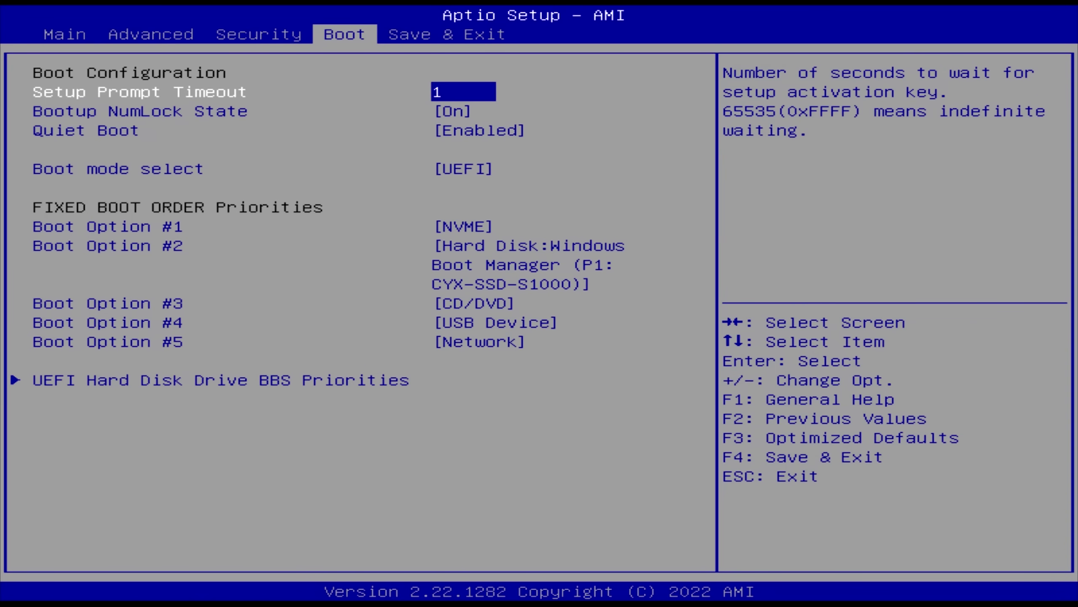
# - Go to the Security tab and open the Secure Boot entry
pyautogui.press('Left')
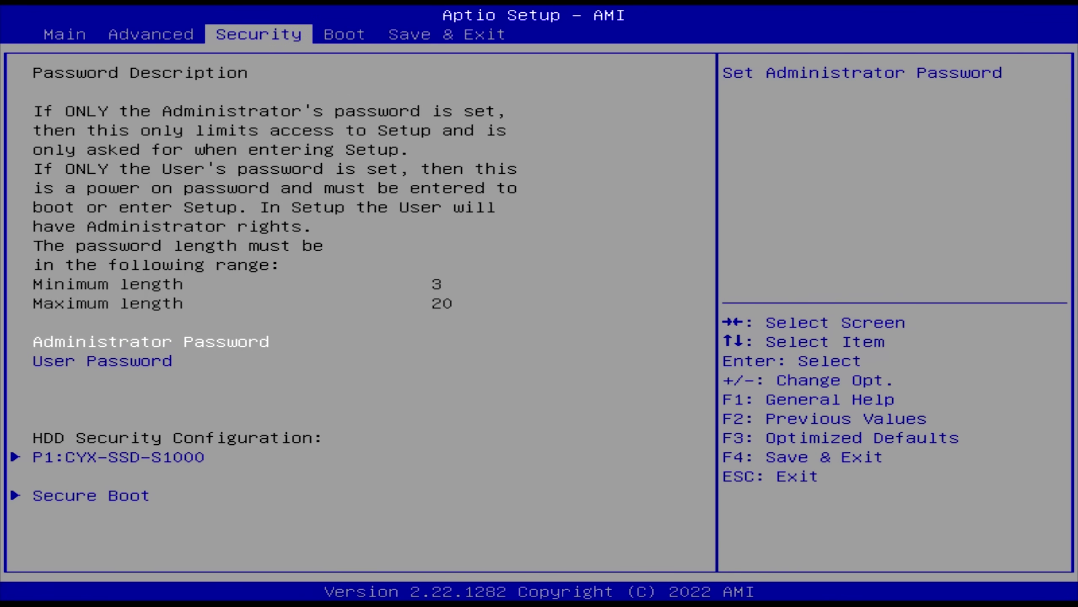
pyautogui.press('Down')
pyautogui.press('Down')
pyautogui.press('Down')
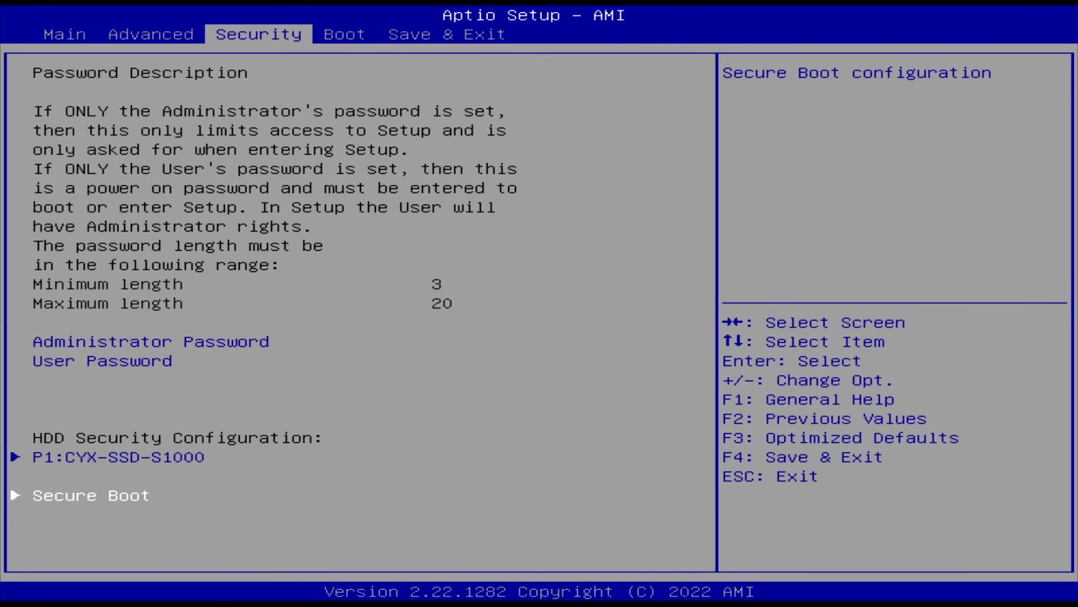
pyautogui.press('Return')
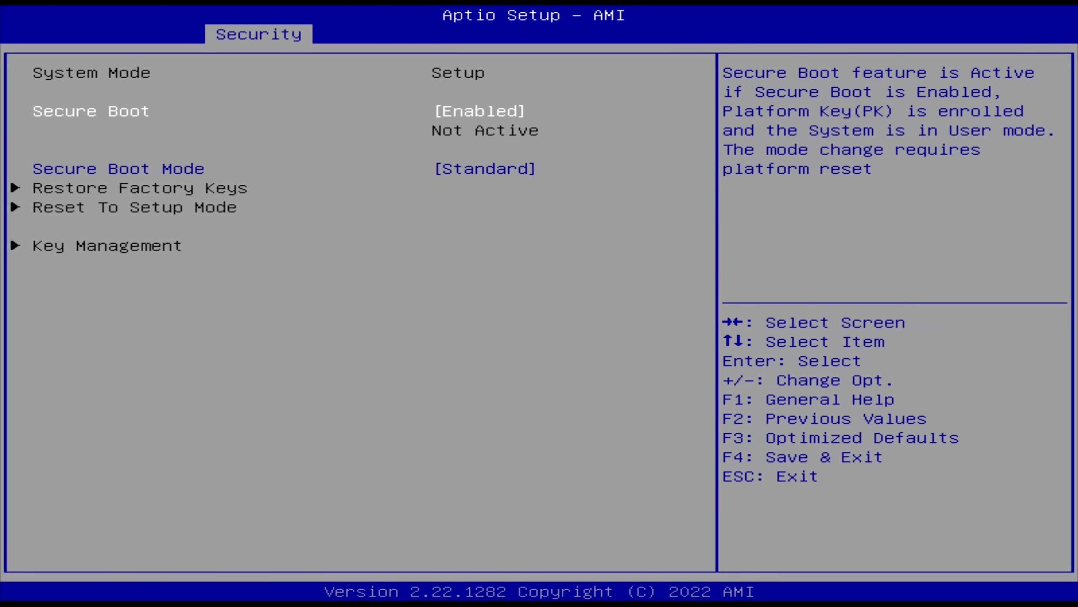
# - Set Secure Boot to Disabled, then choose Save Changes and Exit on the Save & Exit tab
pyautogui.press('Return')
pyautogui.press('Up')
pyautogui.press('Return')
pyautogui.press('Escape')
pyautogui.press('Right')
pyautogui.press('Right')
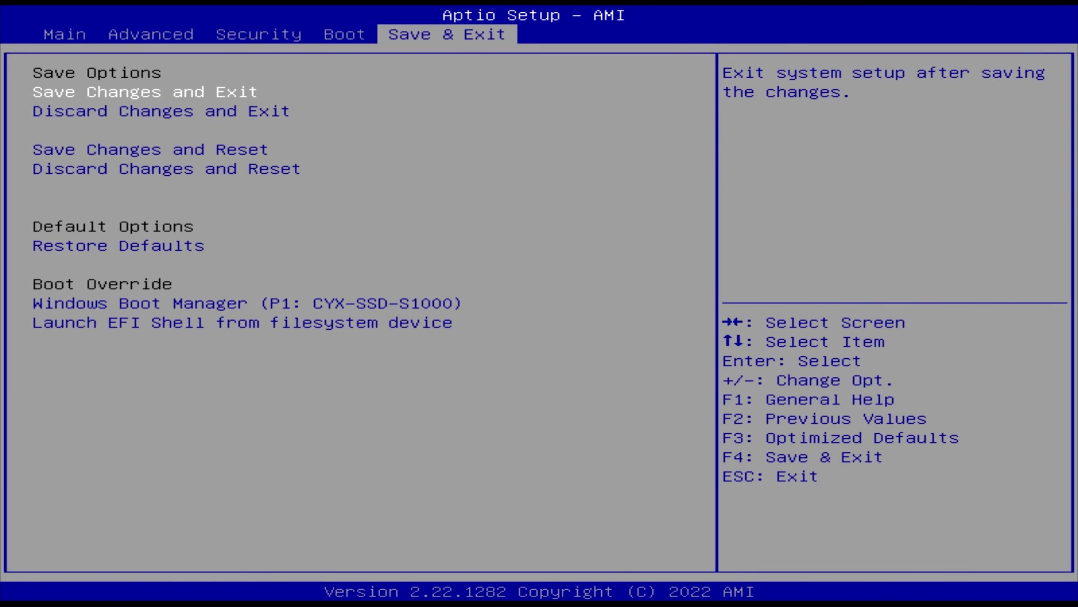
pyautogui.press('Return')
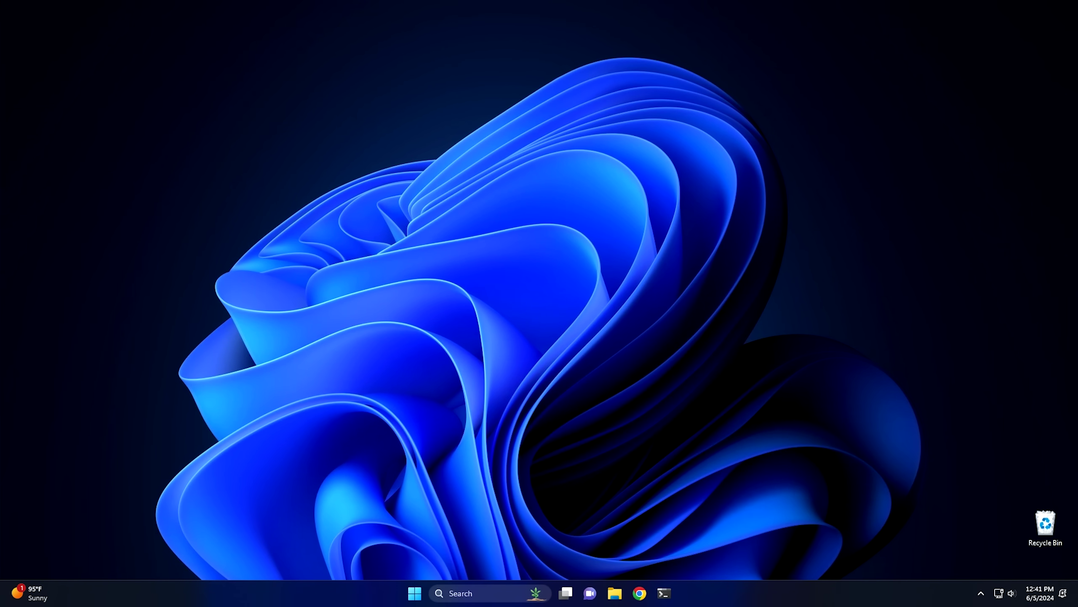
# - Open Settings > System > About and highlight the 'Windows 11 Pro in S mode' edition value
pyautogui.click(414, 593)
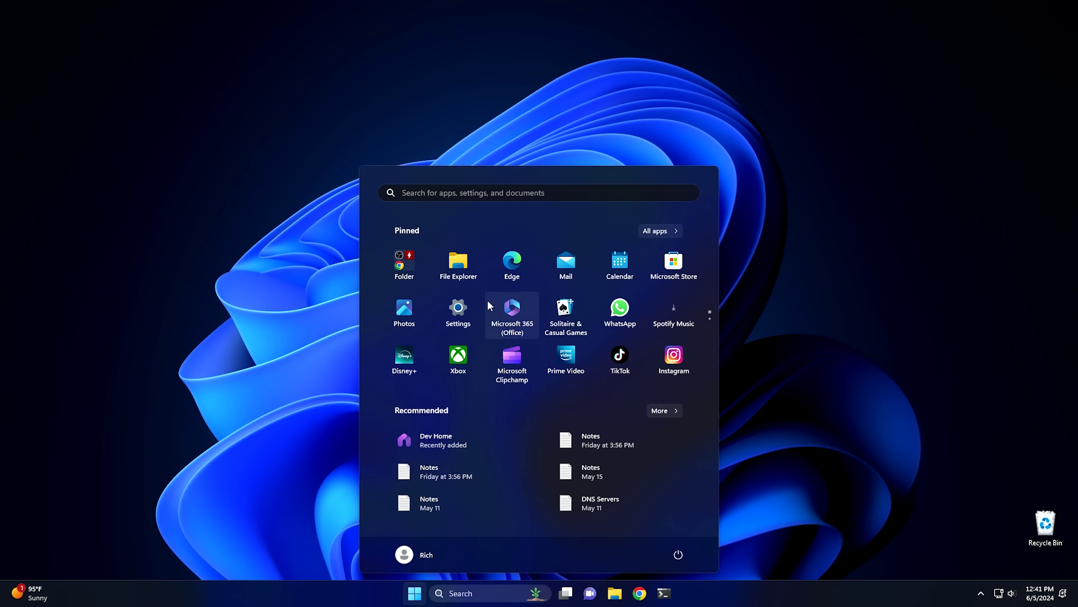
pyautogui.click(472, 305)
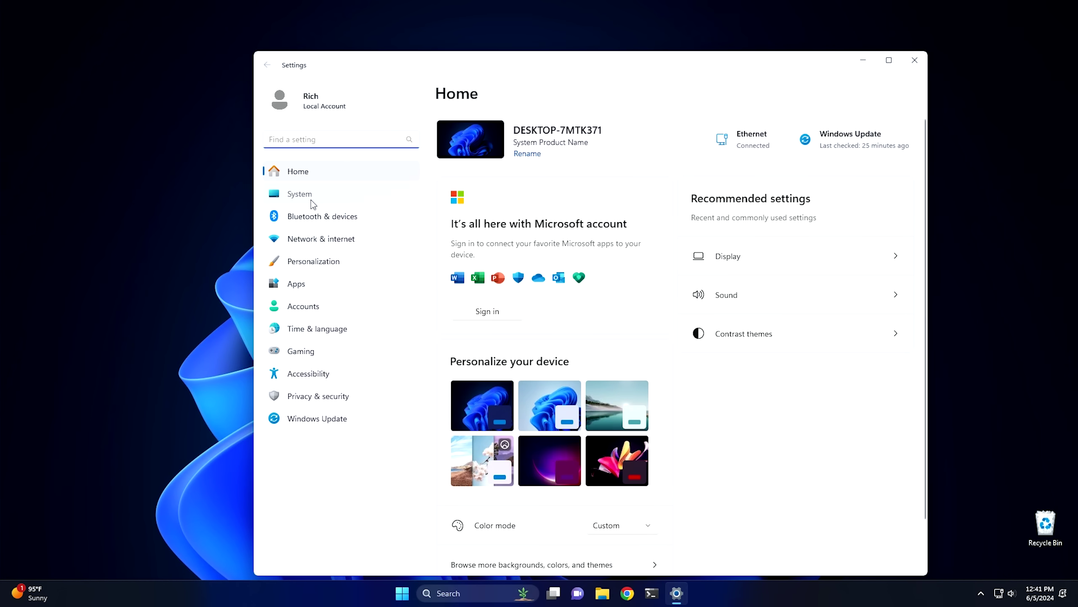
pyautogui.click(312, 201)
pyautogui.scroll(-8, 500, 272)
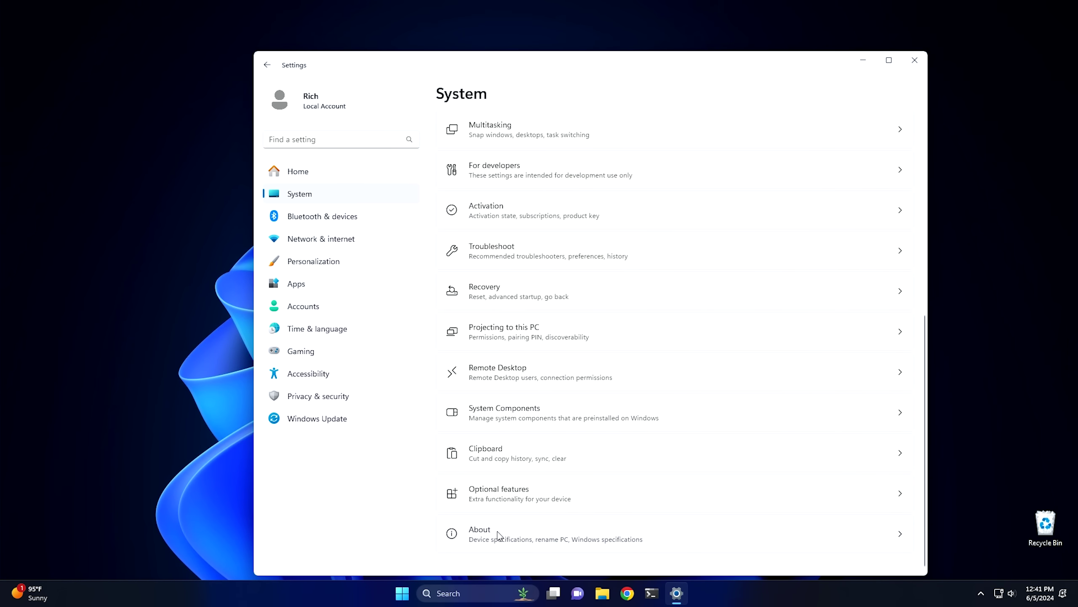
pyautogui.click(499, 536)
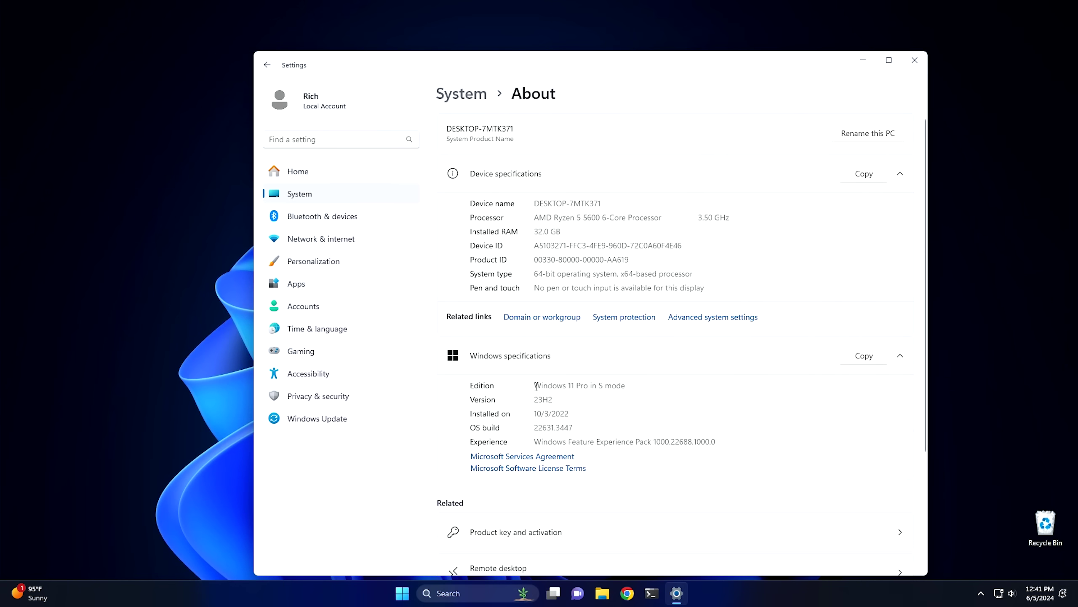
pyautogui.moveTo(534, 387); pyautogui.dragTo(635, 383)
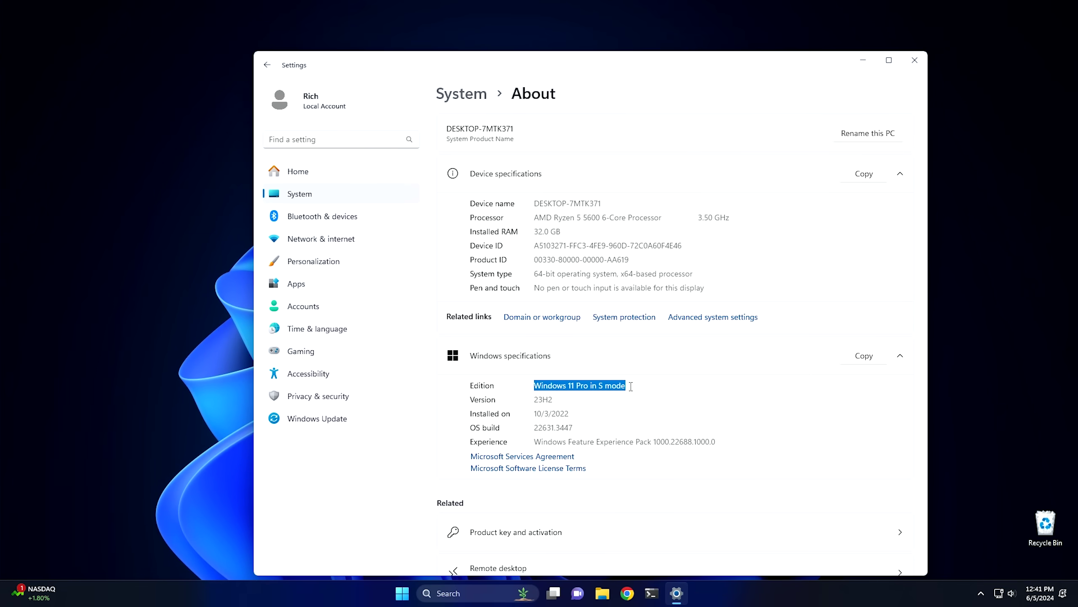
pyautogui.click(637, 386)
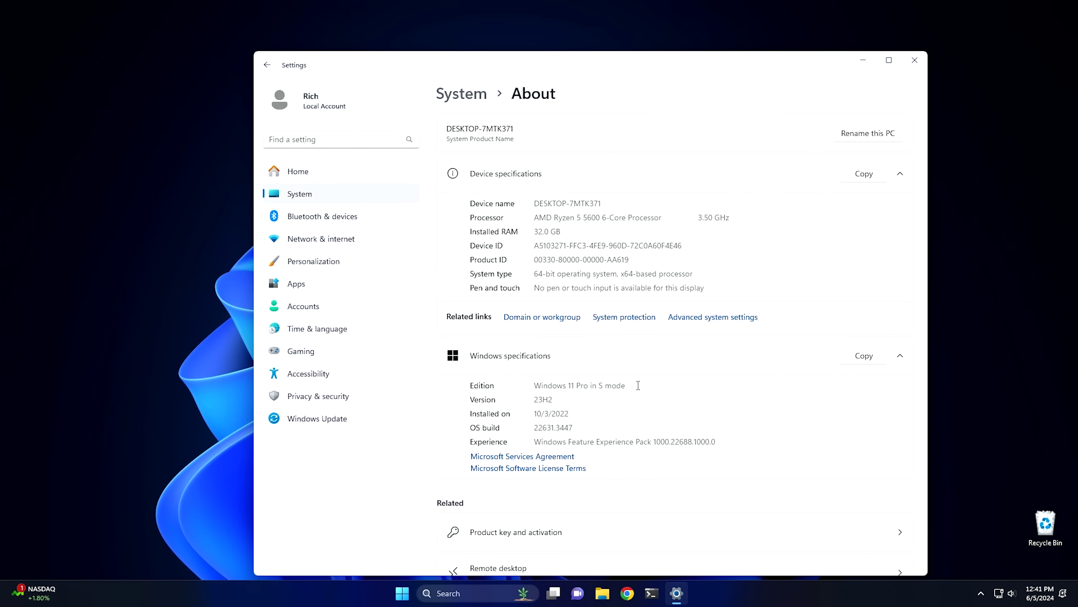
pyautogui.click(630, 594)
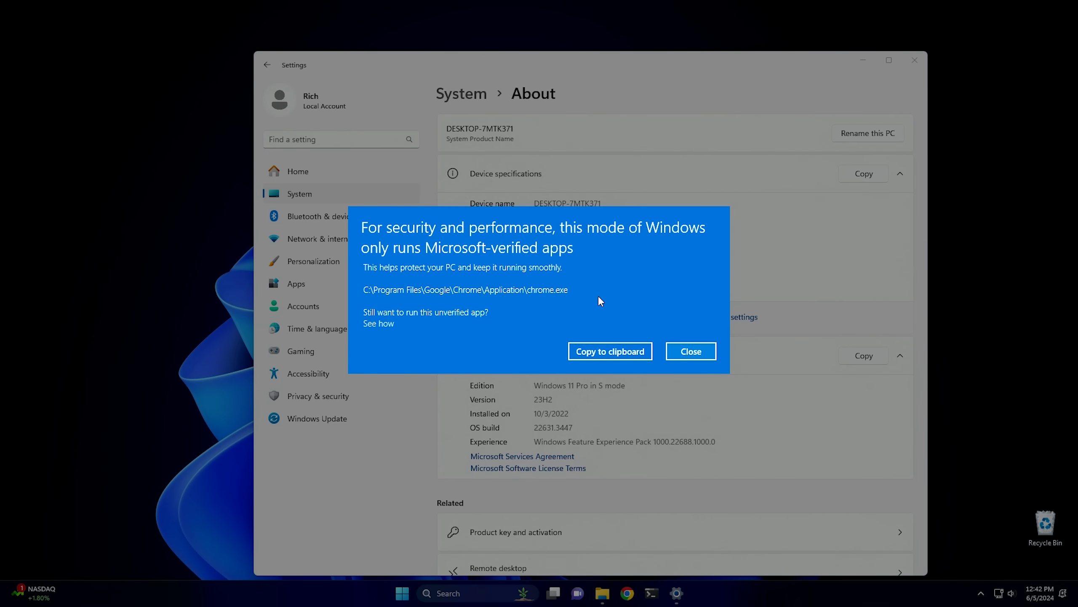
pyautogui.click(388, 322)
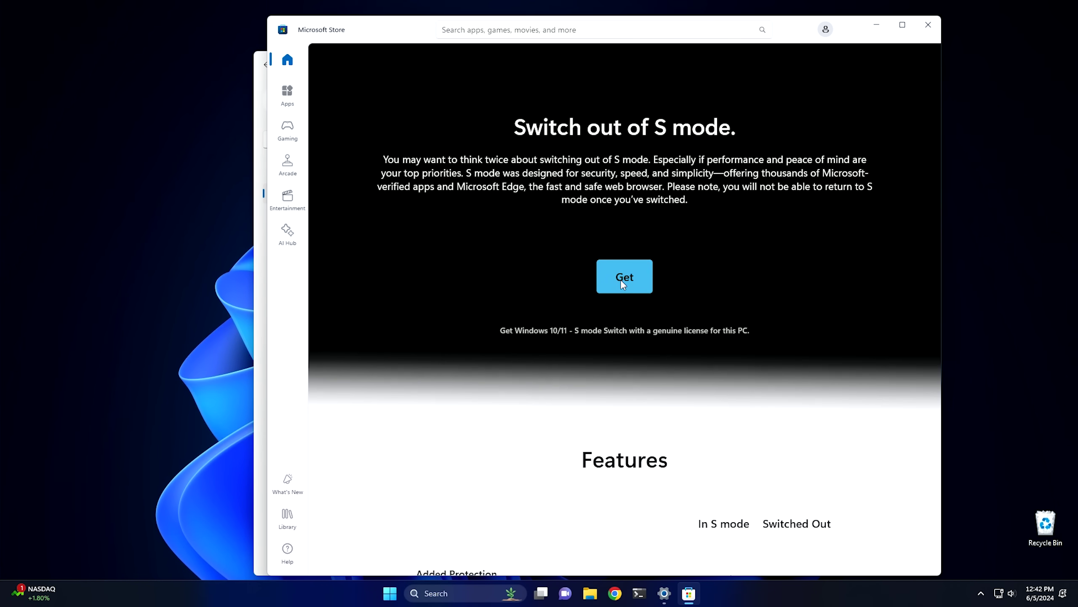
pyautogui.click(623, 284)
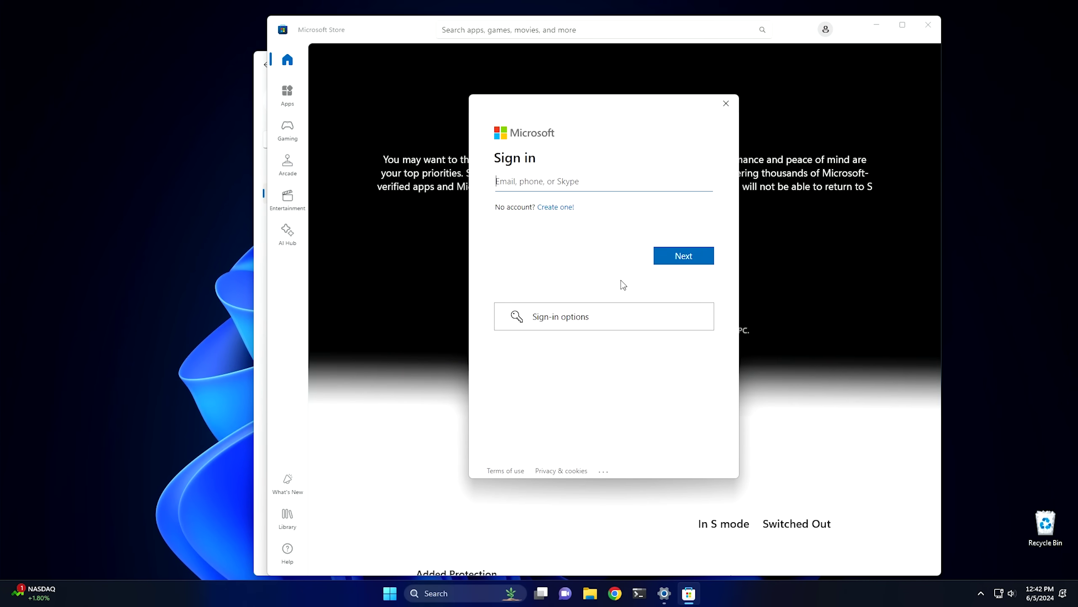
pyautogui.click(725, 104)
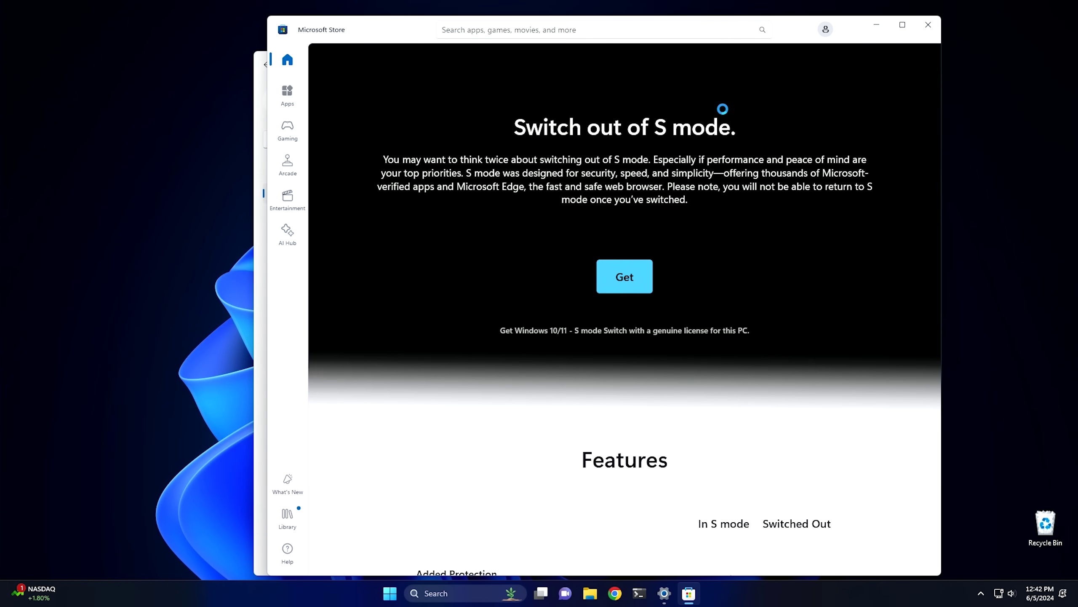
pyautogui.click(931, 33)
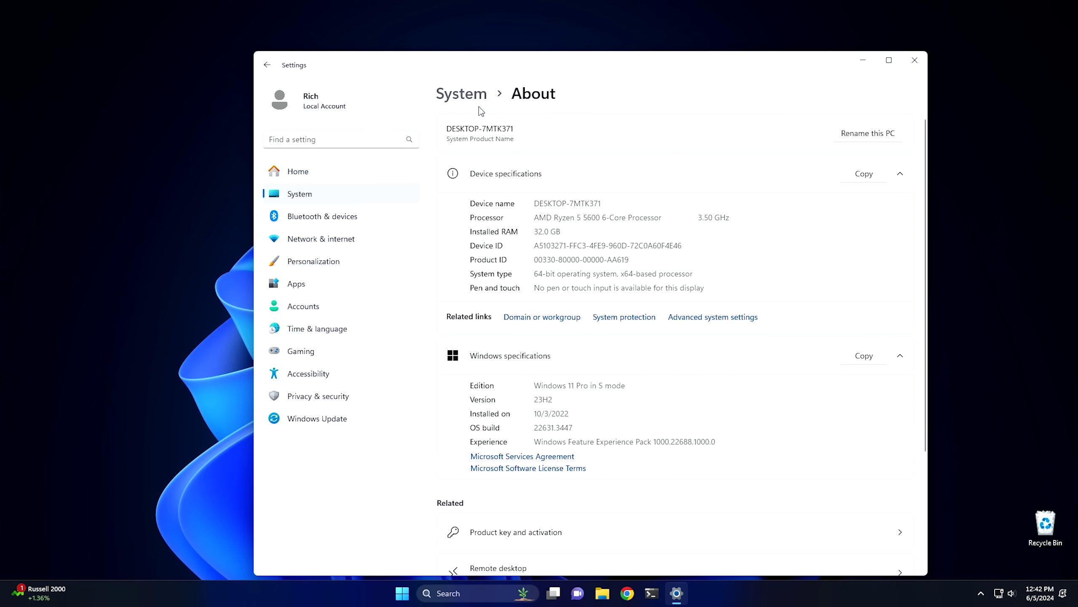
# - Go to System > Recovery and choose Restart now for Advanced startup
pyautogui.click(316, 195)
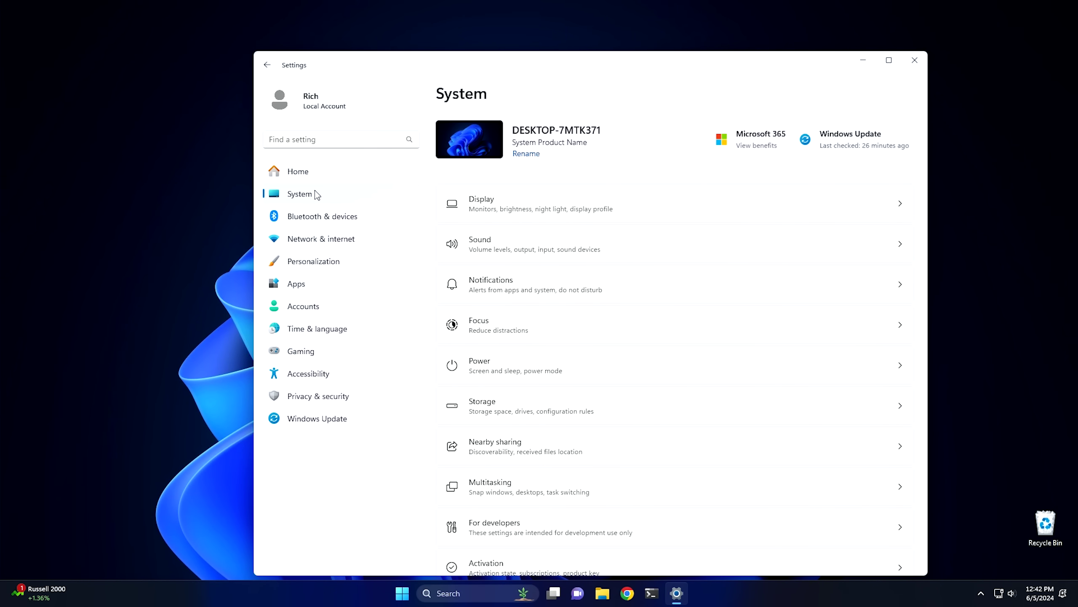
pyautogui.scroll(-5, 565, 336)
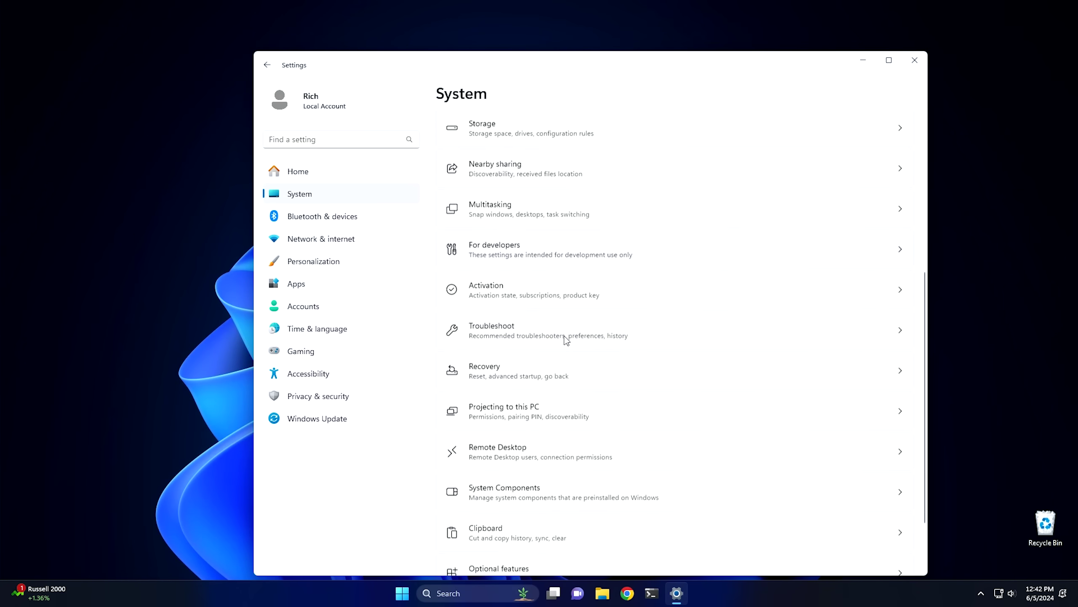
pyautogui.scroll(-2, 566, 340)
pyautogui.click(522, 311)
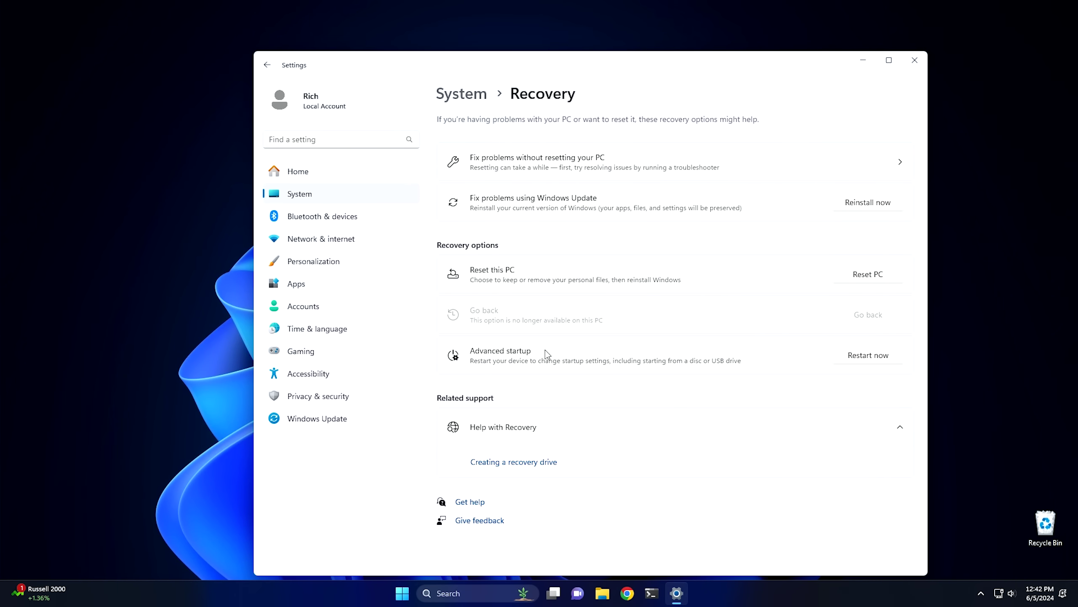
pyautogui.click(862, 359)
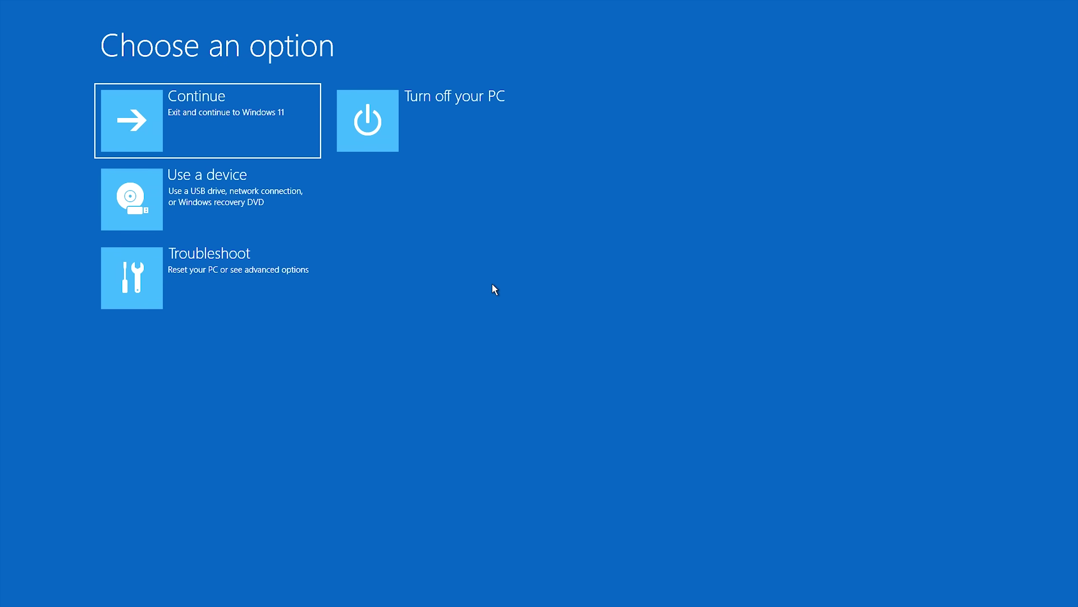
# - Go through Troubleshoot > Advanced options and launch Command Prompt
pyautogui.click(210, 281)
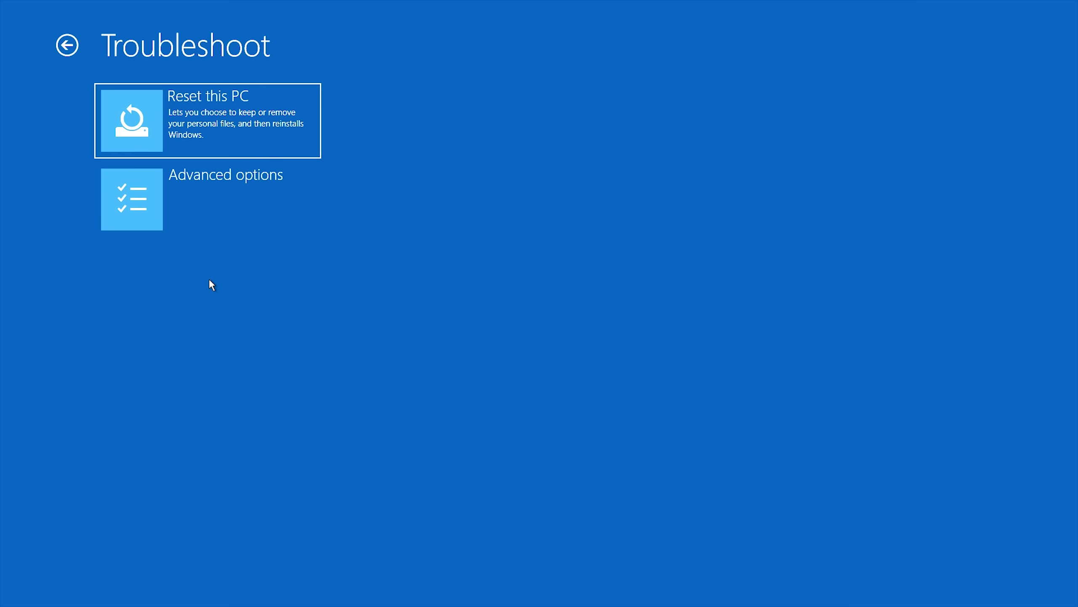
pyautogui.click(212, 207)
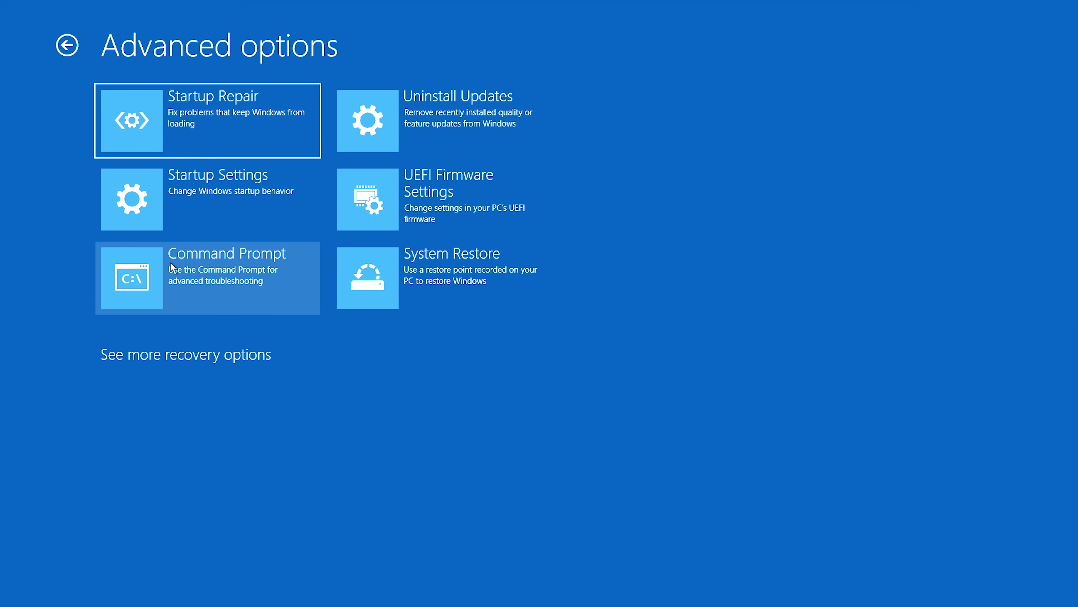
pyautogui.click(203, 274)
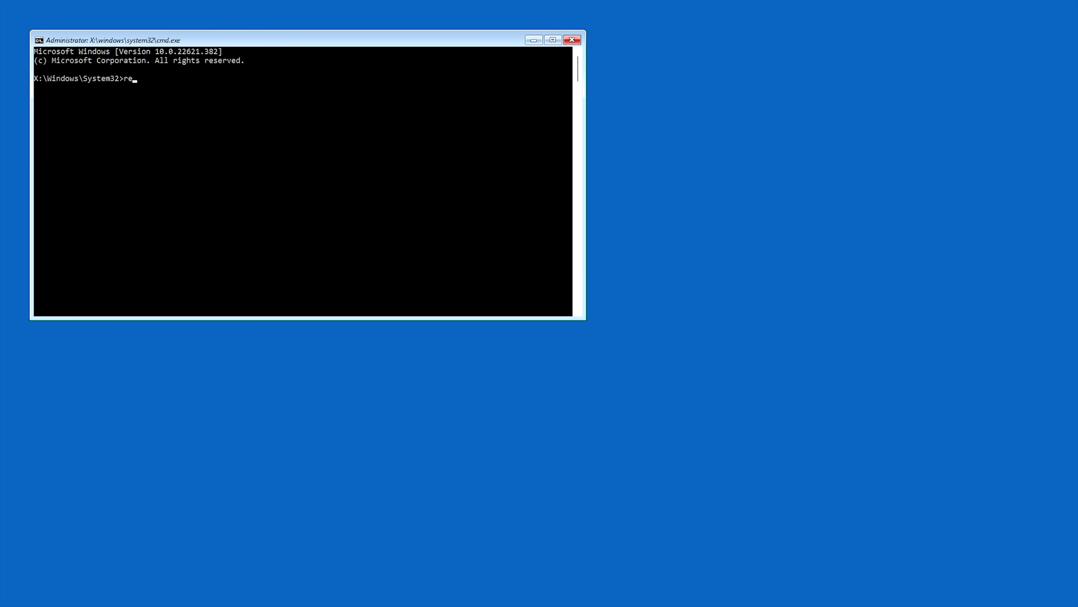
# - Finish the regedit command to launch Registry Editor and expand HKEY_LOCAL_MACHINE
pyautogui.write('dit')
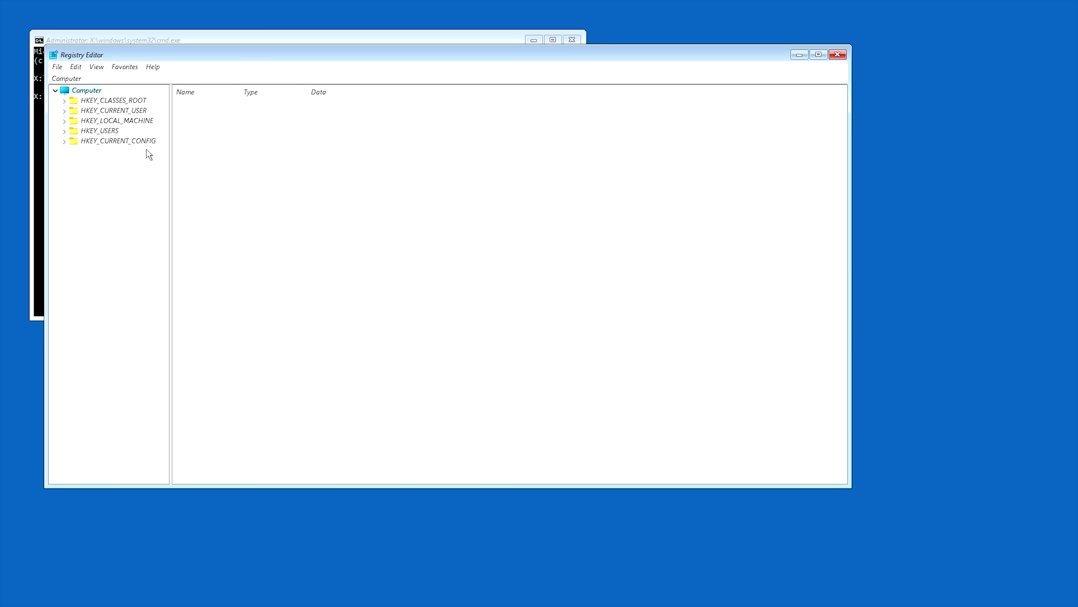
pyautogui.click(116, 120)
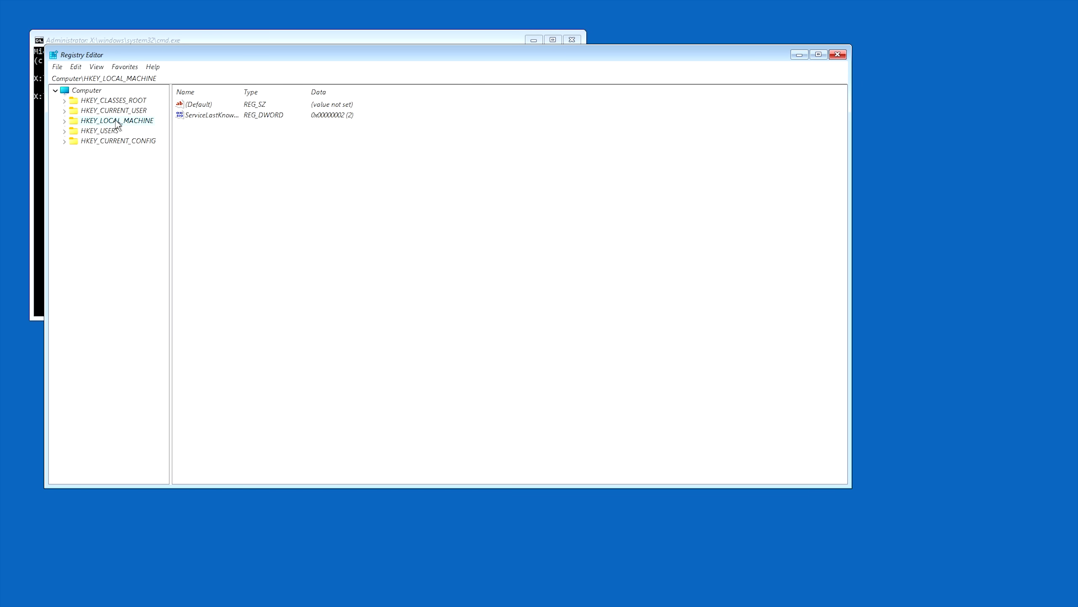
pyautogui.click(64, 121)
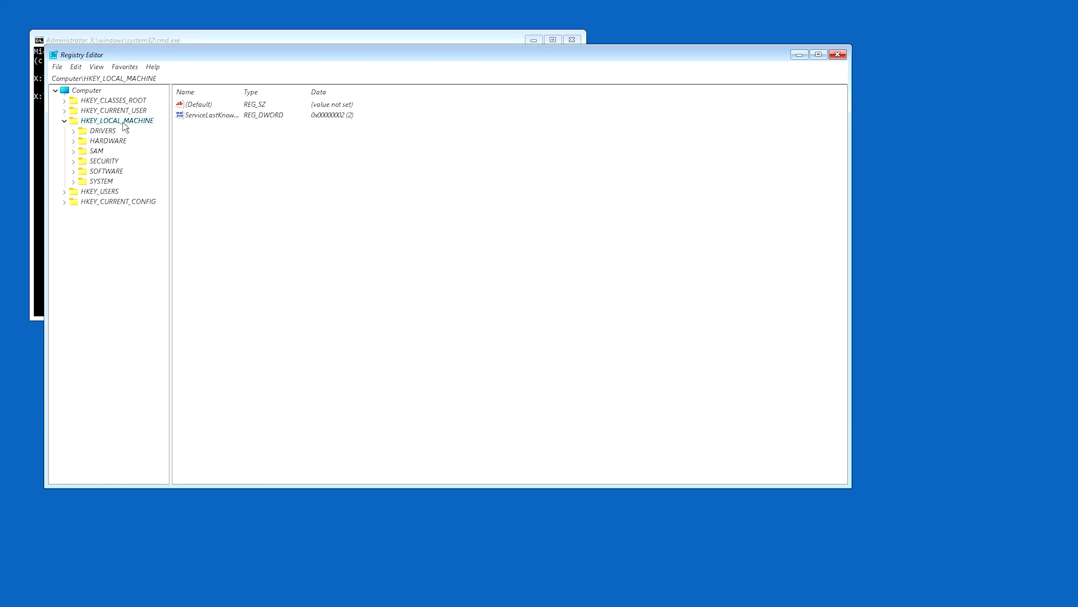
# - Open File > Load Hive and browse to the Windows folder on Local Disk (C:)
pyautogui.click(52, 69)
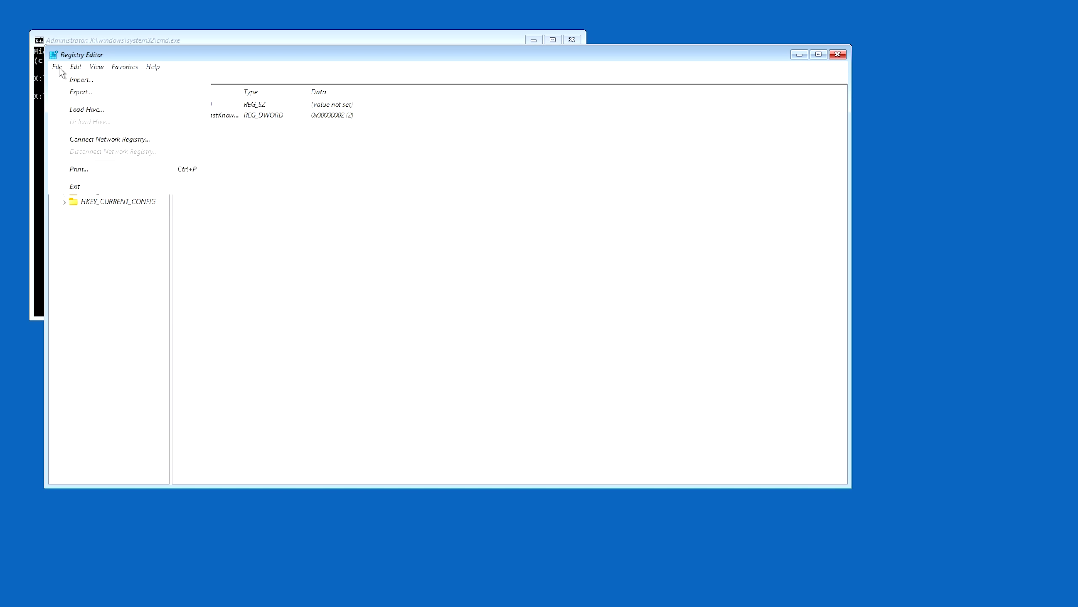
pyautogui.click(87, 110)
pyautogui.click(162, 100)
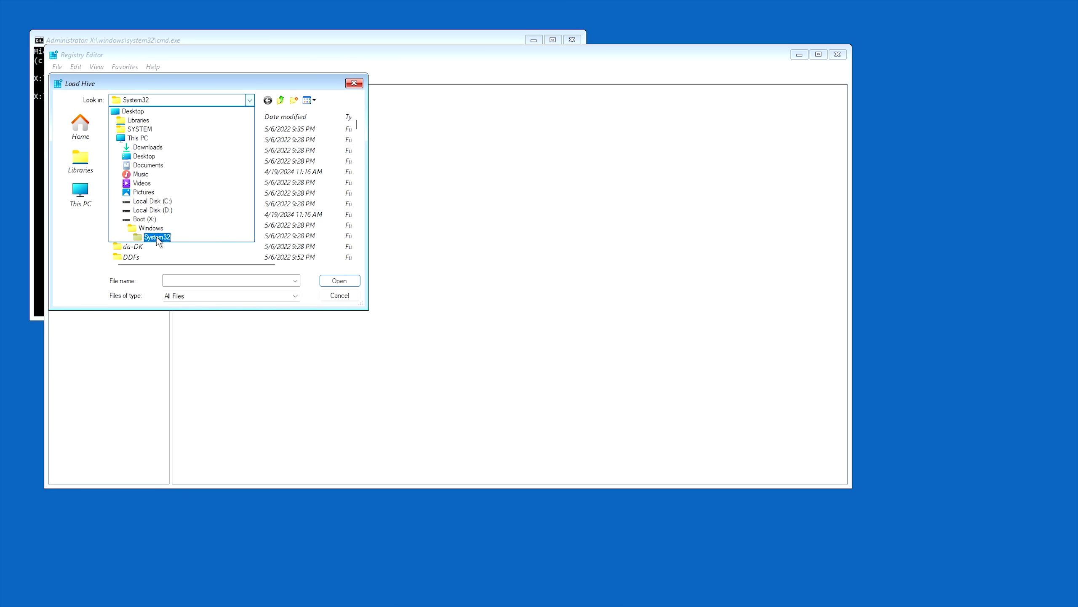
pyautogui.click(149, 202)
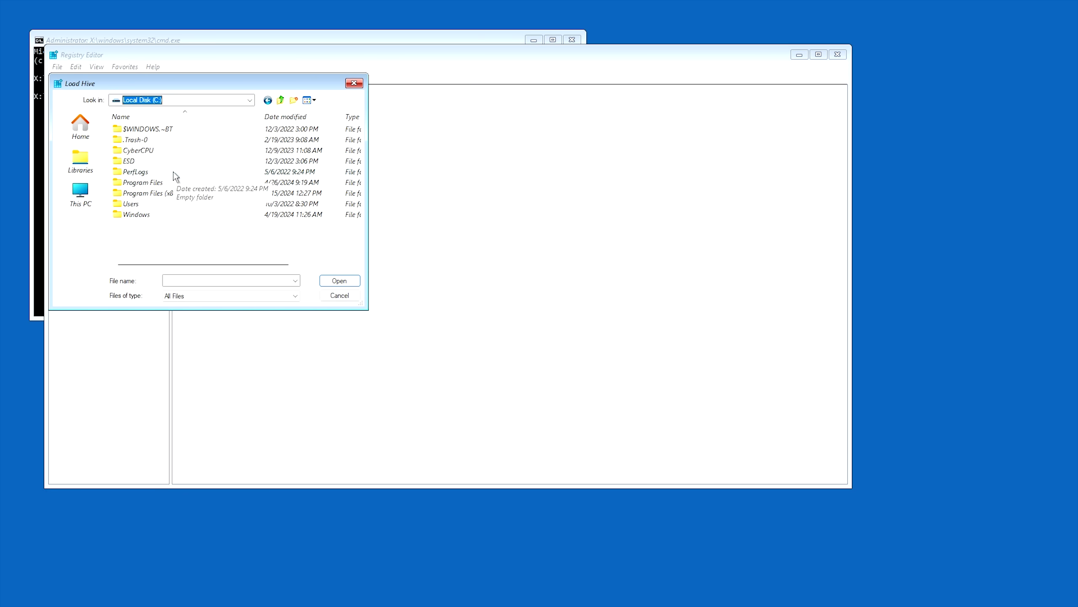
pyautogui.doubleClick(130, 214)
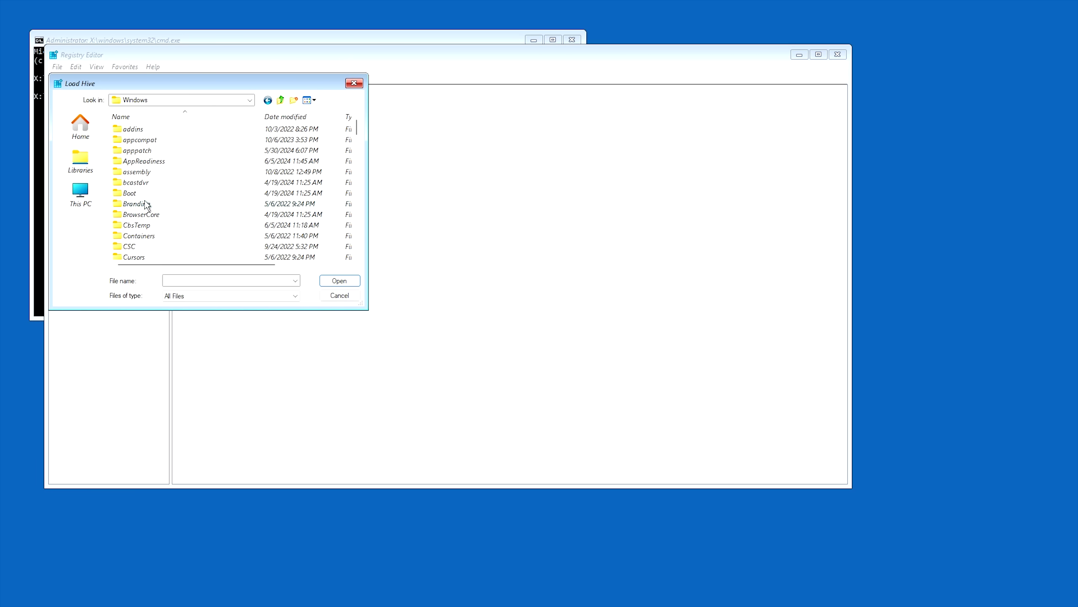
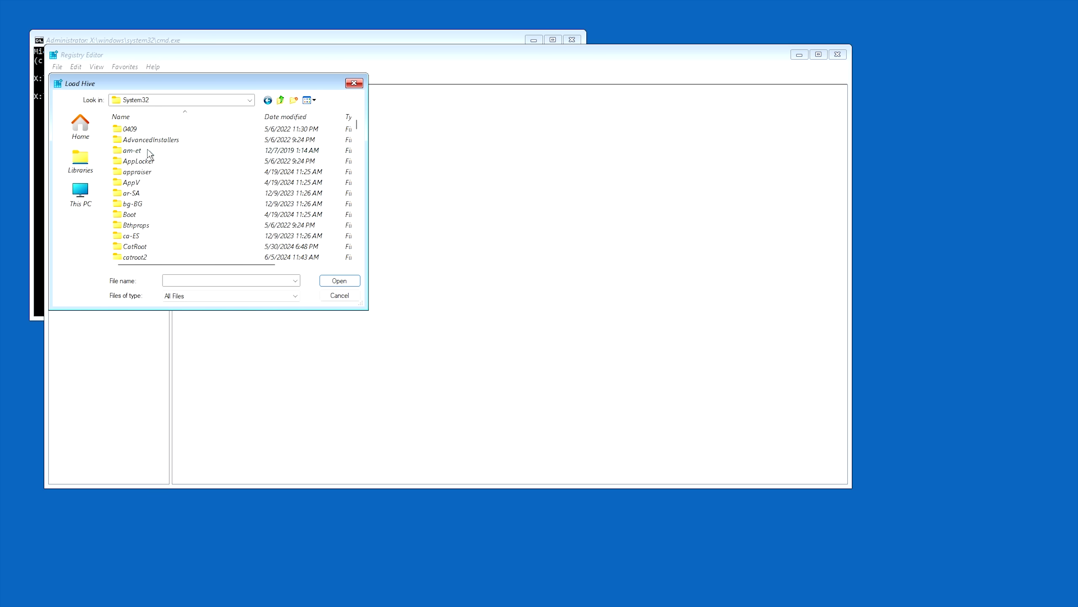
# - Scroll down the System32 folder in the Load Hive dialog to bring the config folder into view
pyautogui.scroll(-1, 158, 220)
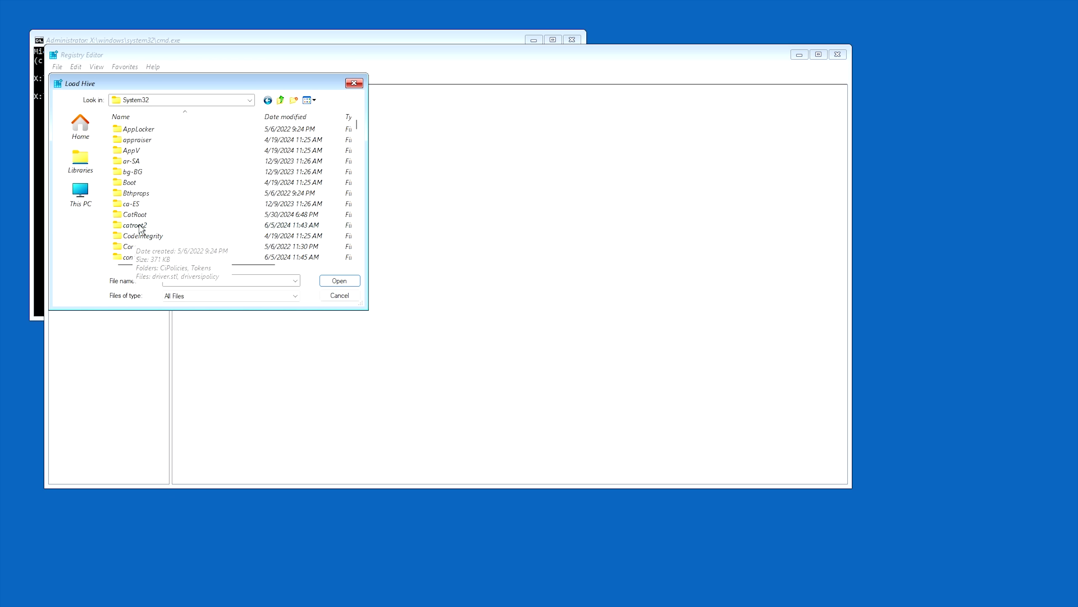
pyautogui.scroll(-1, 153, 229)
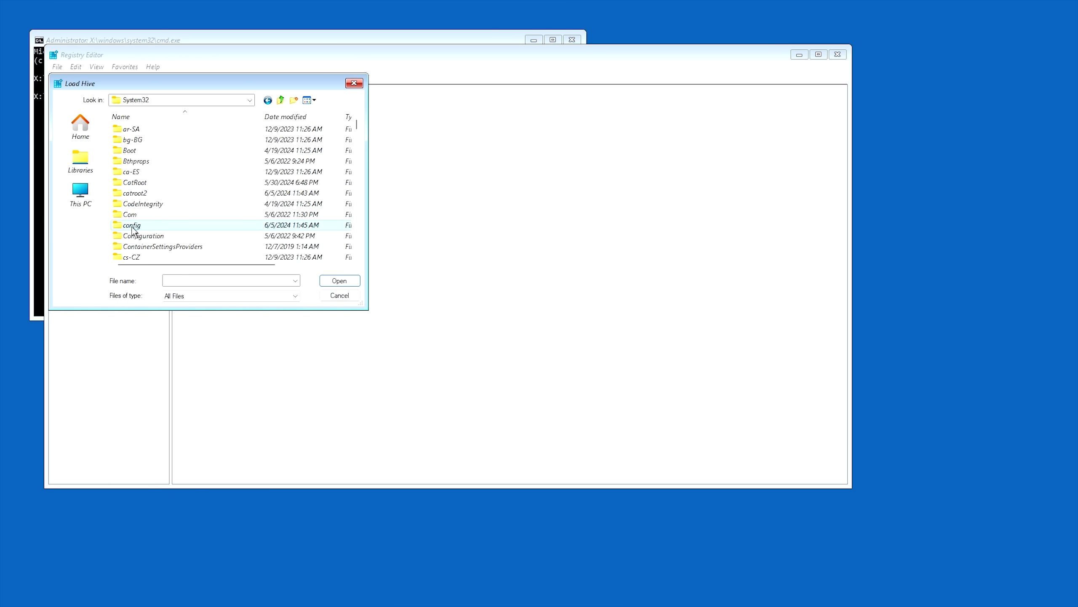
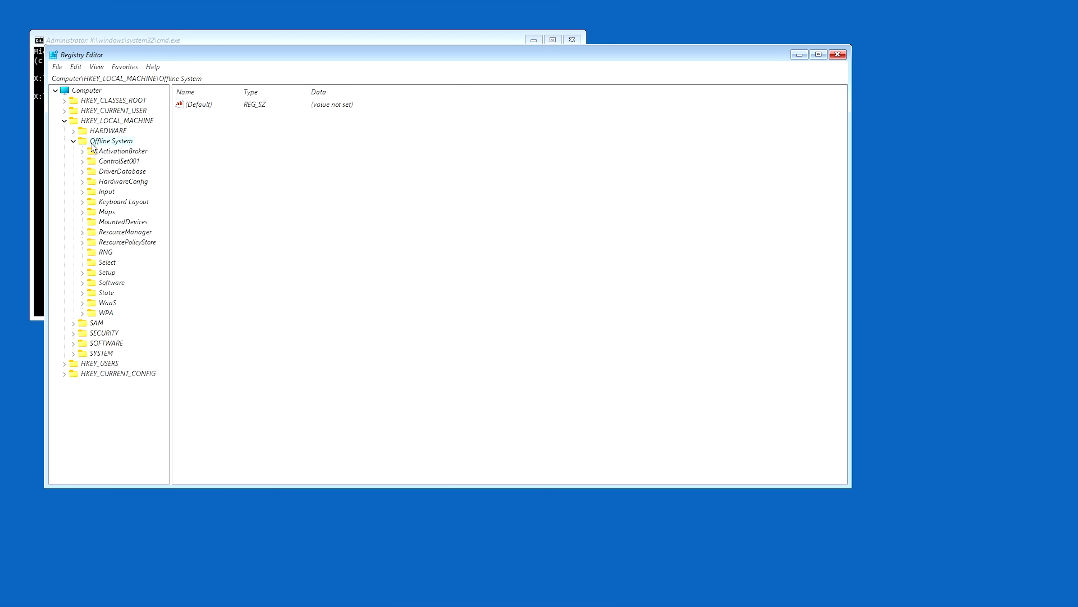
# - Expand ControlSet001 > Control > CI in the offline hive to reveal the Policy subkey
pyautogui.doubleClick(120, 162)
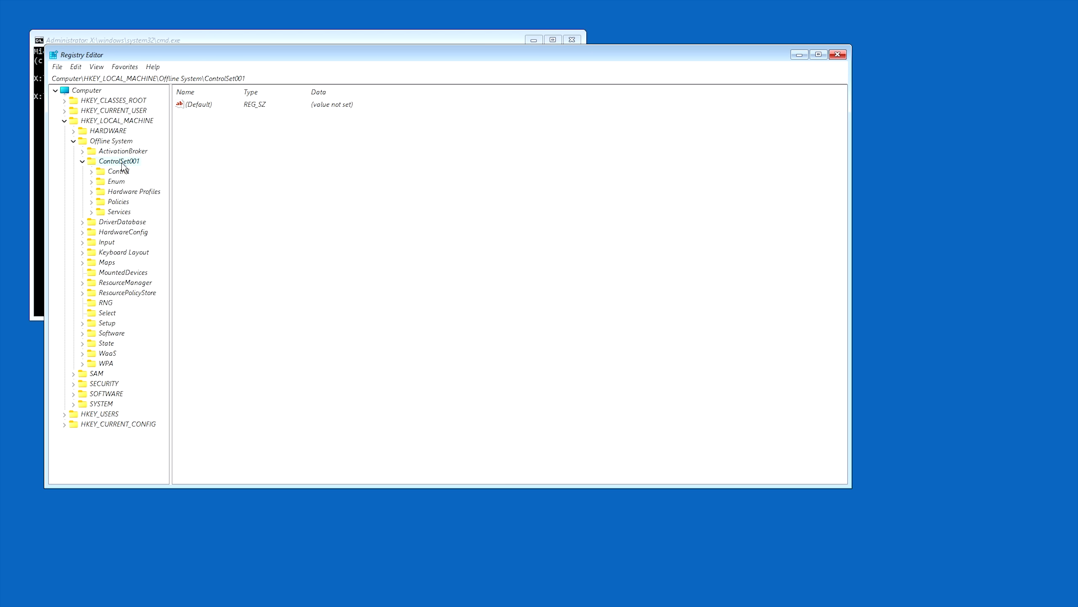
pyautogui.doubleClick(118, 172)
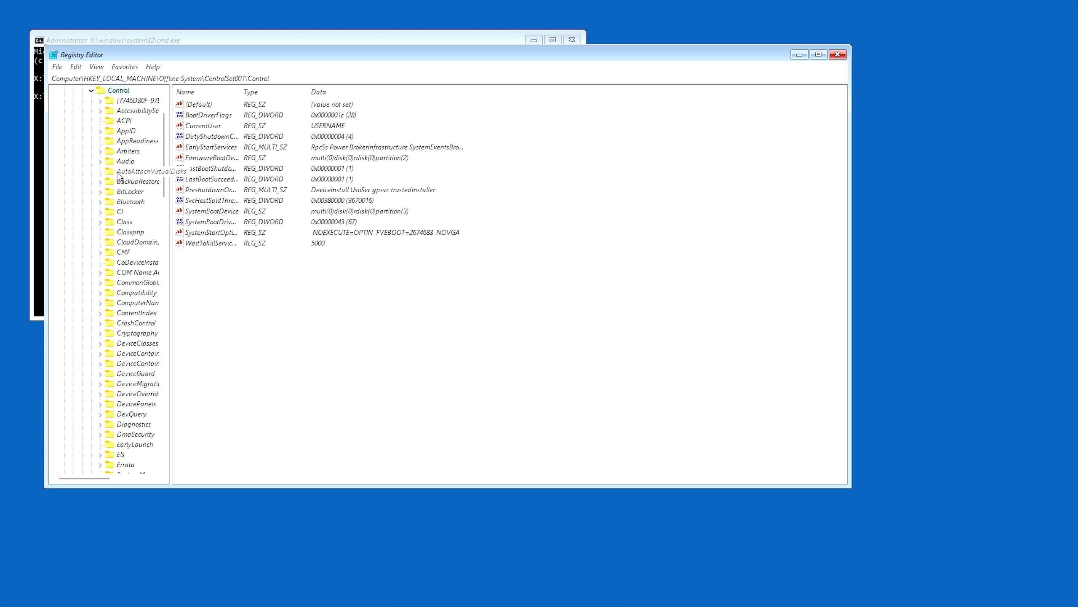
pyautogui.click(123, 213)
pyautogui.doubleClick(120, 215)
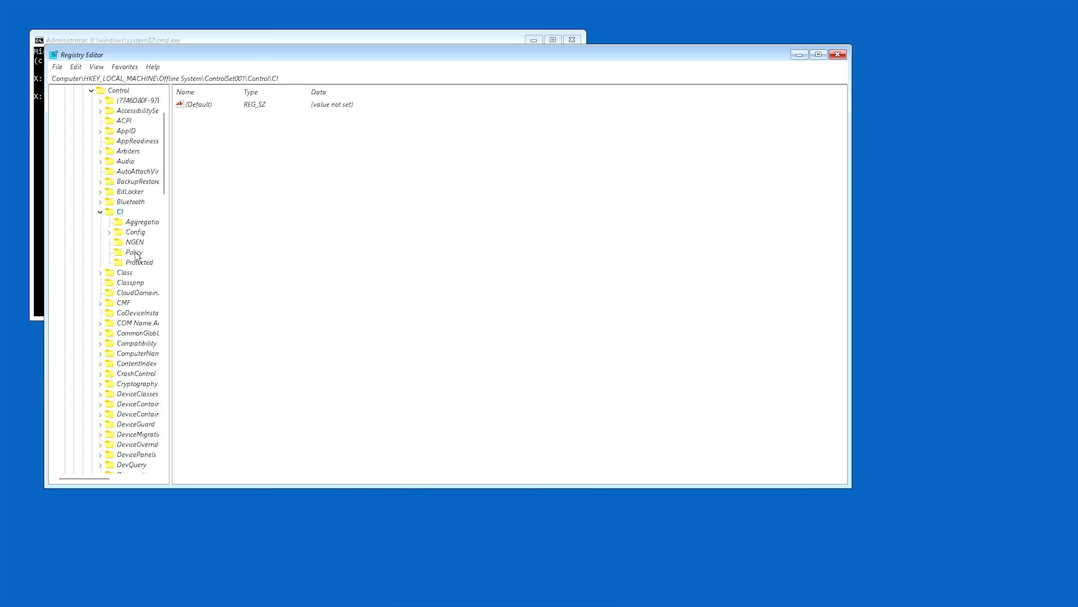
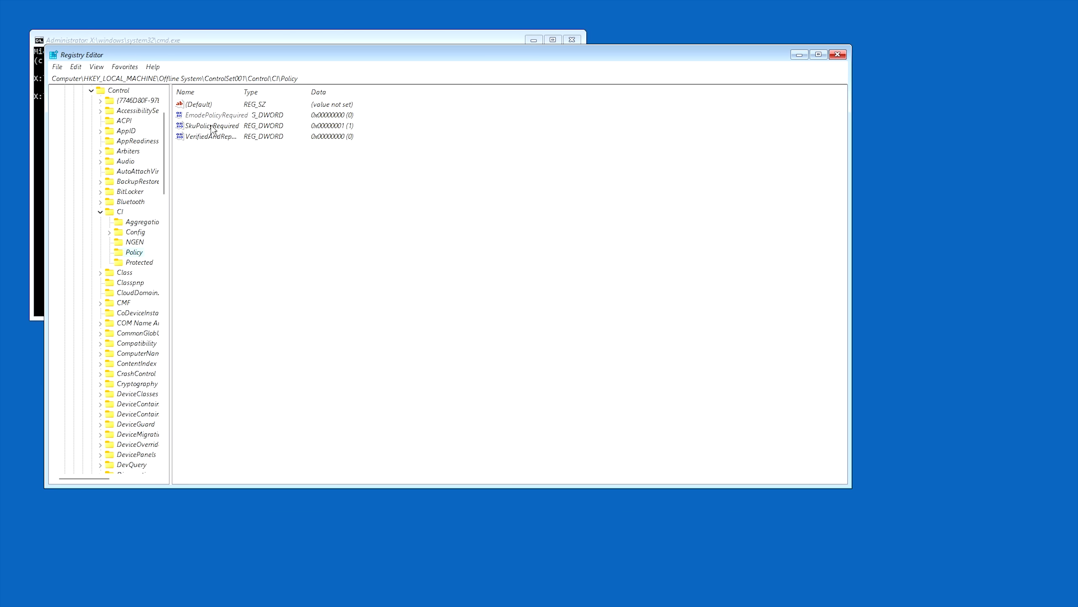
# - Widen the Name column so VerifiedAndReputablePolicyState and the other CI\Policy value names show in full
pyautogui.moveTo(242, 91); pyautogui.dragTo(295, 90)
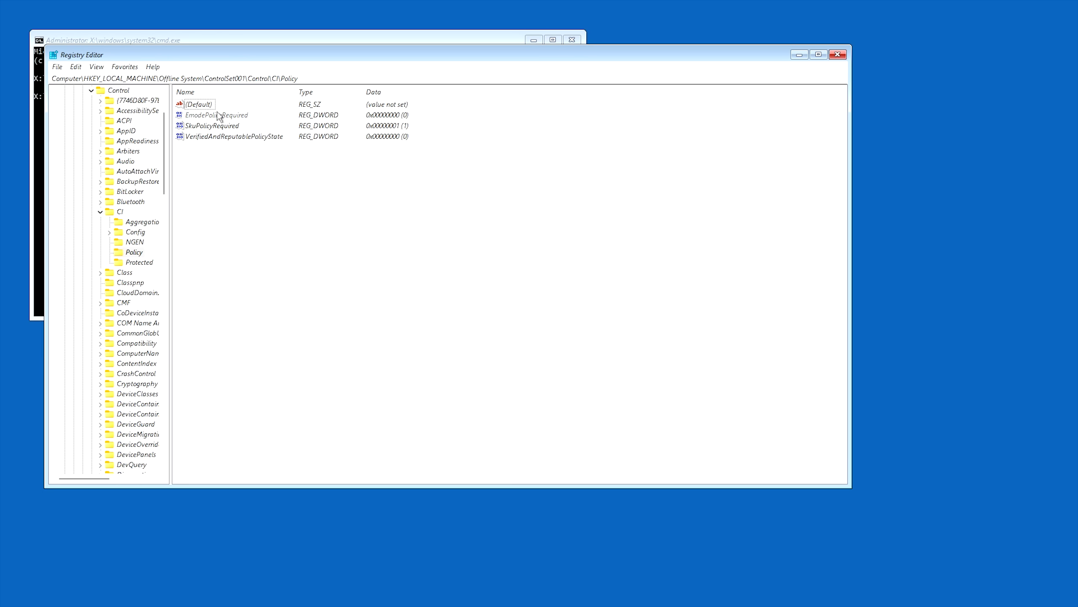
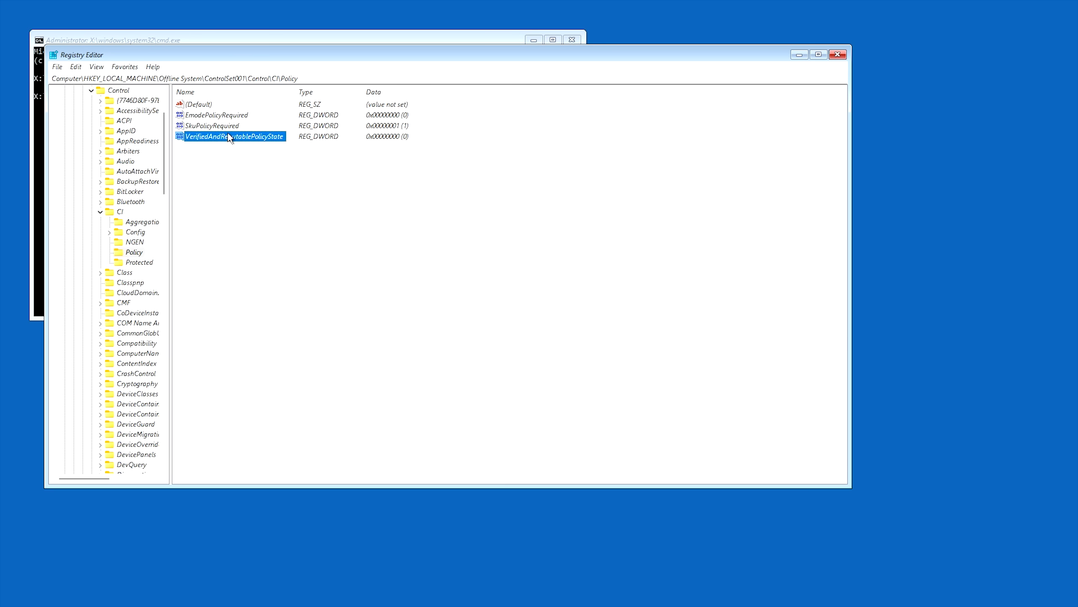
# - Select the SkuPolicyRequired value (currently 1) in the offline CI\Policy key
pyautogui.click(207, 126)
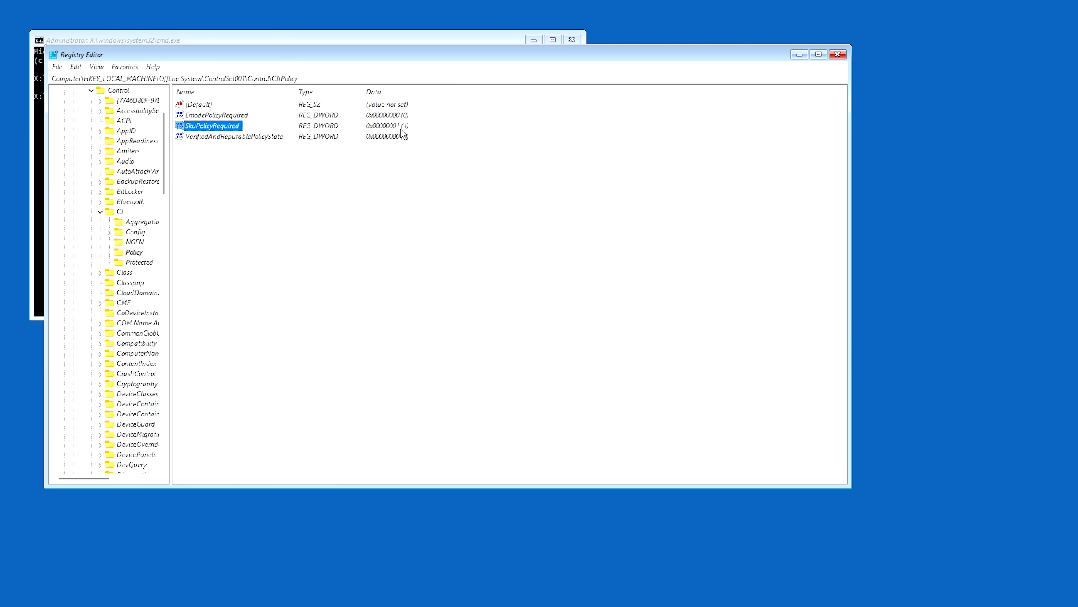
# - Set the SkuPolicyRequired DWORD's value data to 0, replacing 1
pyautogui.doubleClick(212, 126)
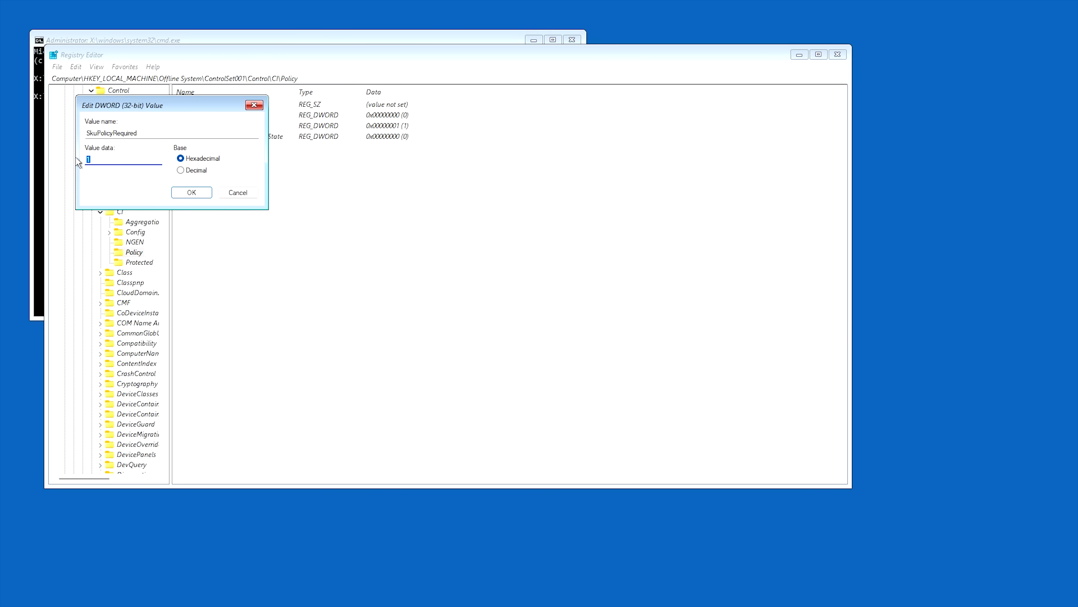
pyautogui.click(192, 192)
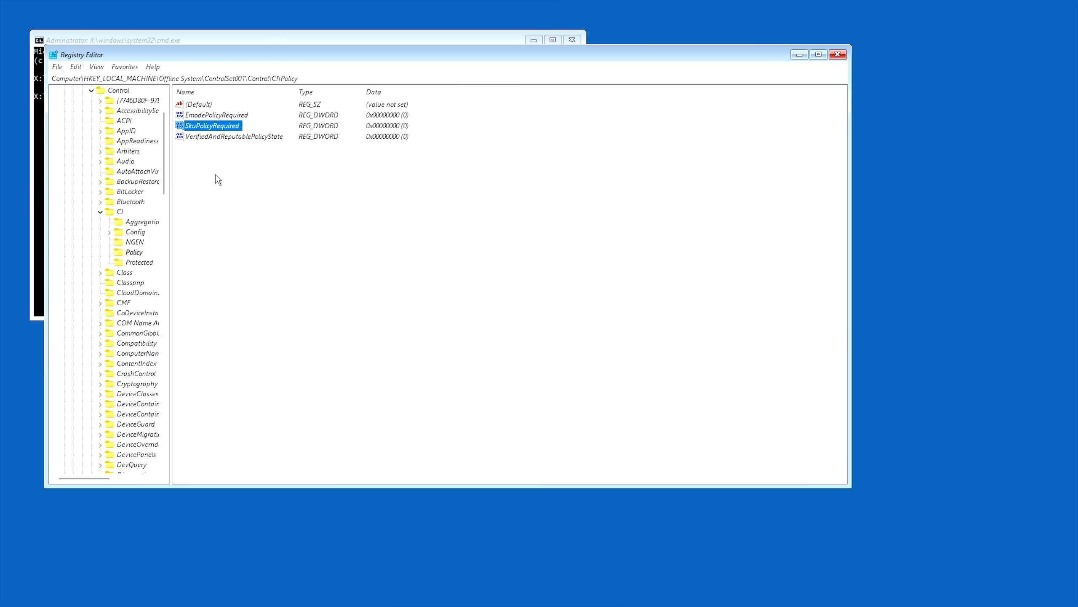
# - Scroll the tree up and select the Offline System key under HKEY_LOCAL_MACHINE
pyautogui.moveTo(165, 188); pyautogui.dragTo(165, 155)
pyautogui.click(104, 142)
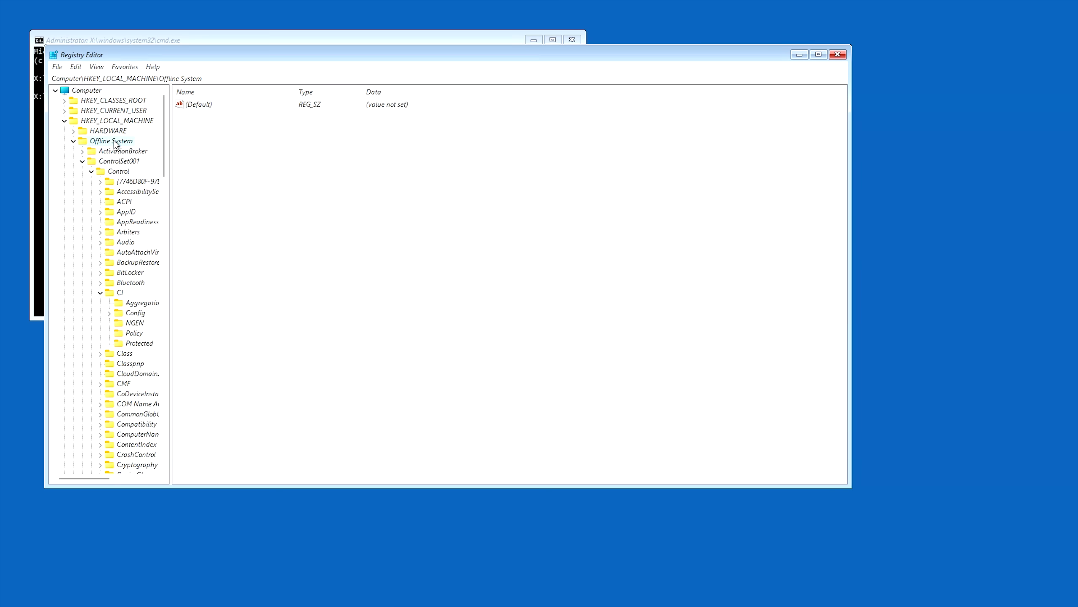
# - Unload the Offline System hive via File > Unload Hive, confirming with Yes
pyautogui.click(58, 68)
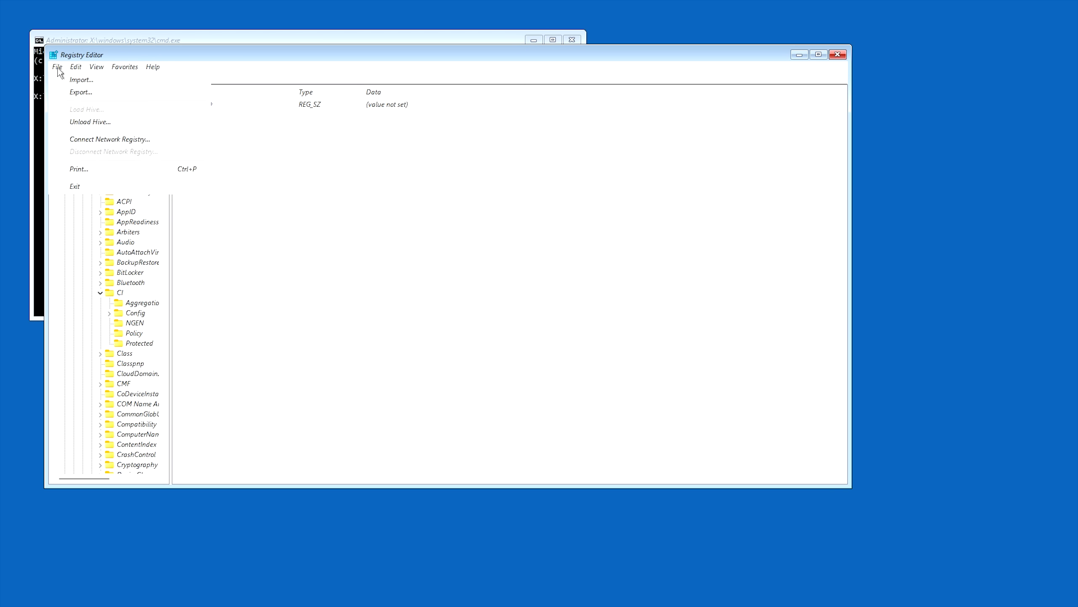
pyautogui.click(87, 123)
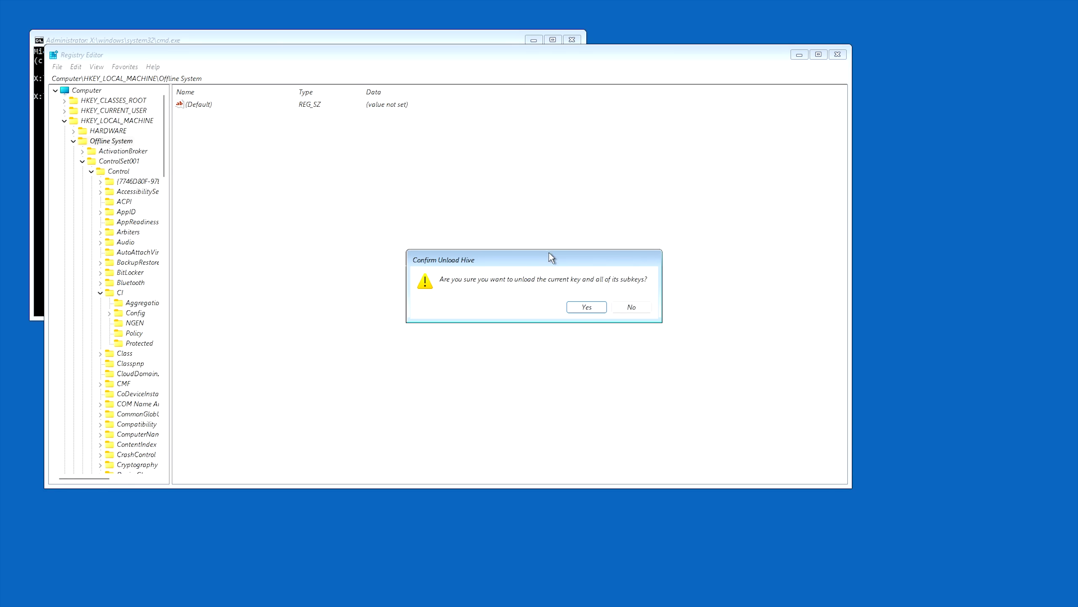
pyautogui.click(586, 307)
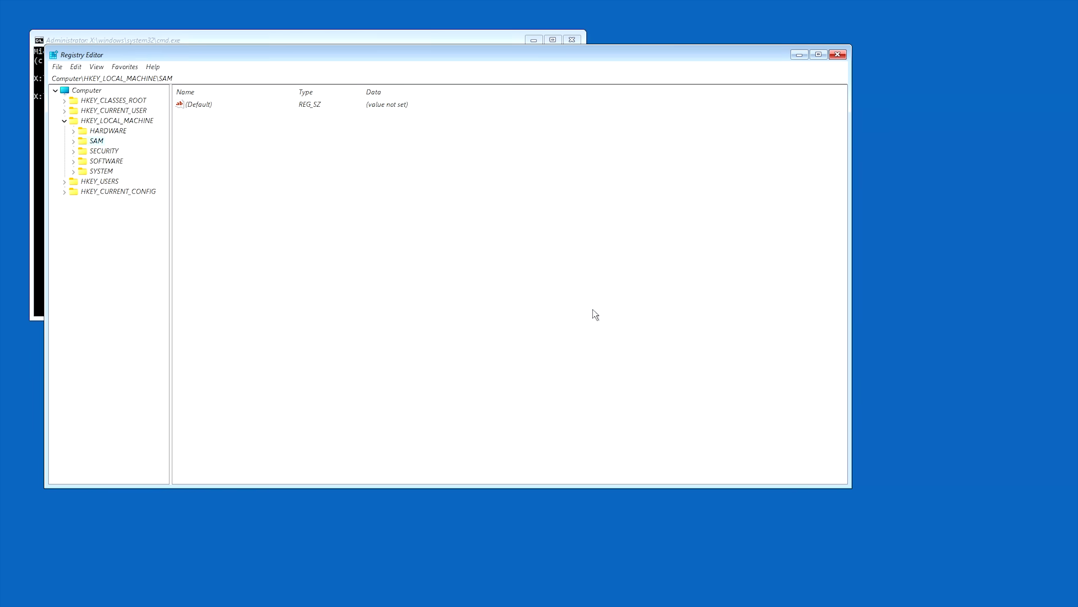
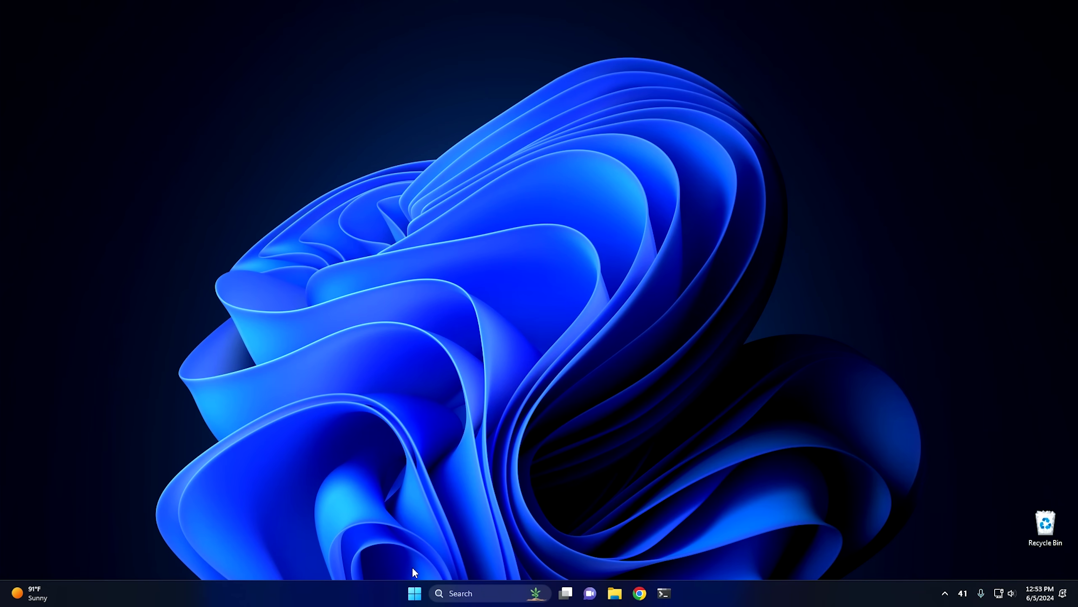
# - Launch Settings from Start and go to System > About, showing Windows 11 Pro version 23H2
pyautogui.click(413, 593)
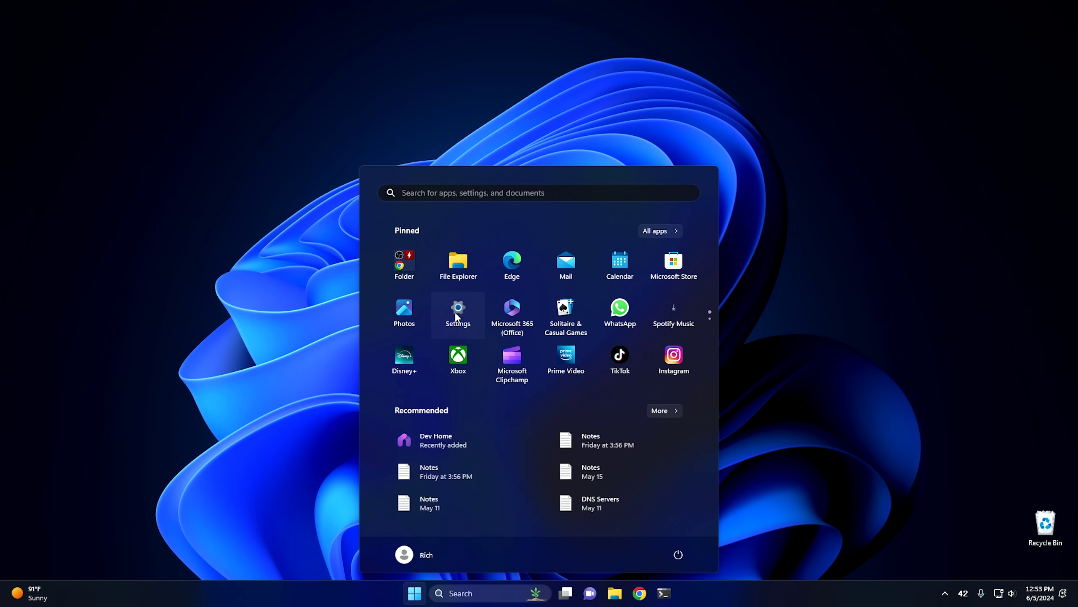
pyautogui.click(457, 316)
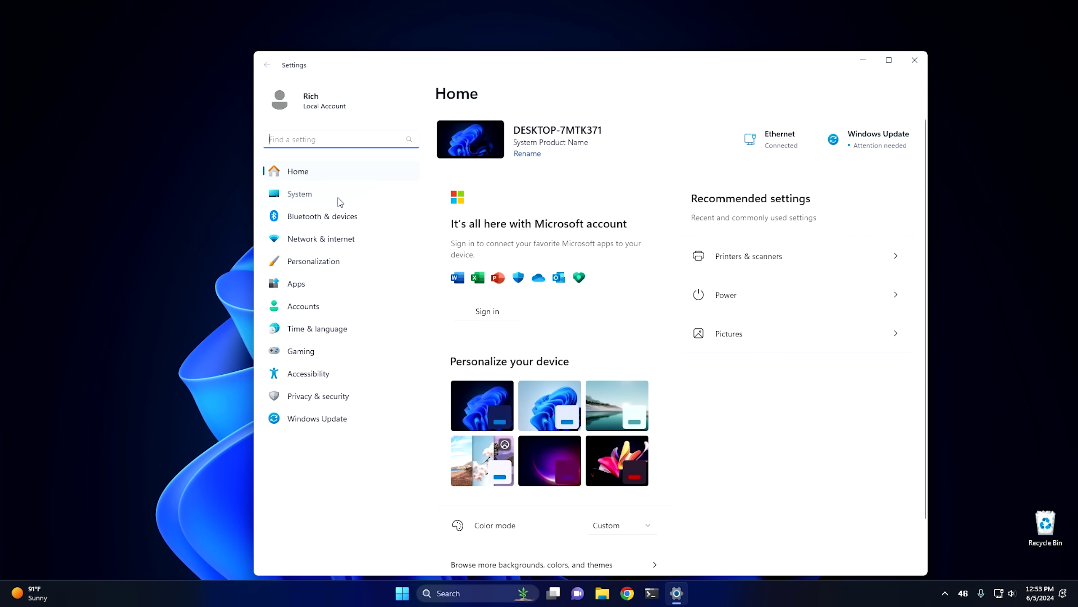
pyautogui.click(340, 197)
pyautogui.scroll(-10, 571, 369)
pyautogui.click(504, 535)
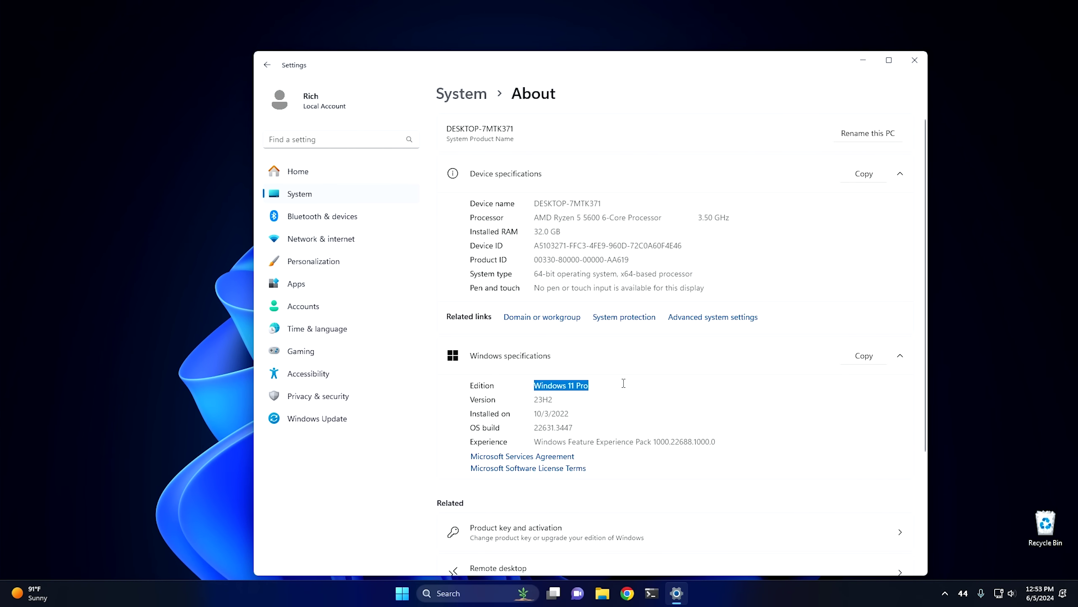
# - Launch Chrome from the taskbar to confirm it runs, then close Chrome and Settings
pyautogui.click(627, 593)
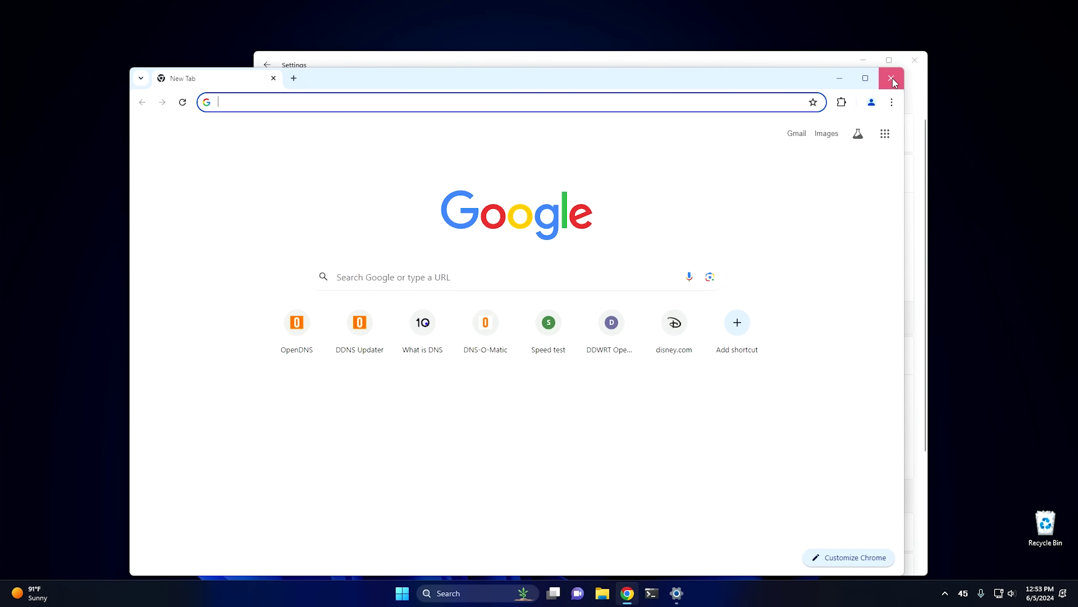
pyautogui.click(892, 79)
pyautogui.click(914, 66)
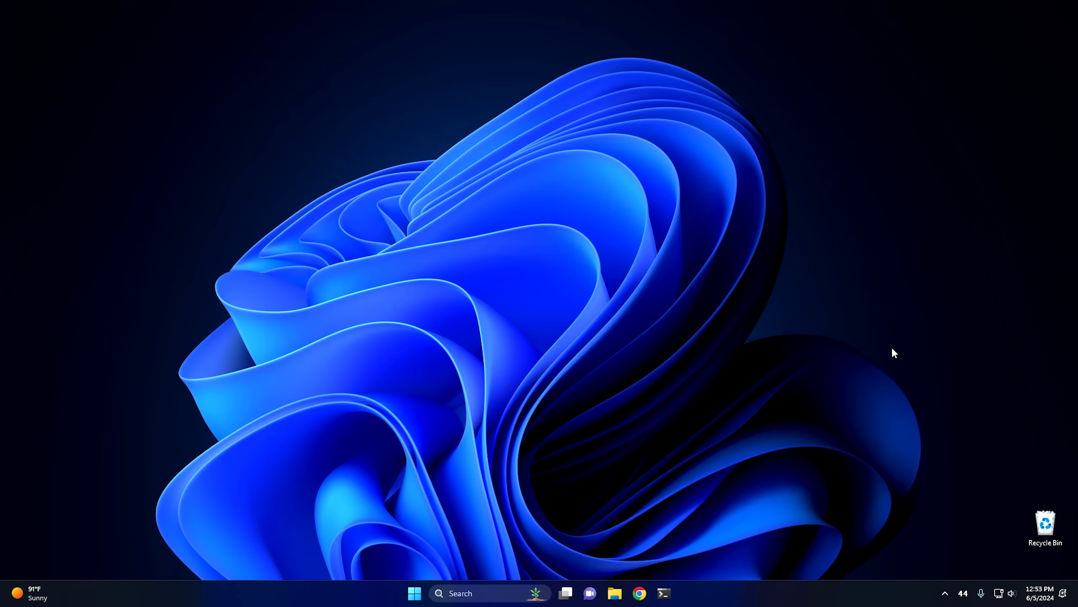